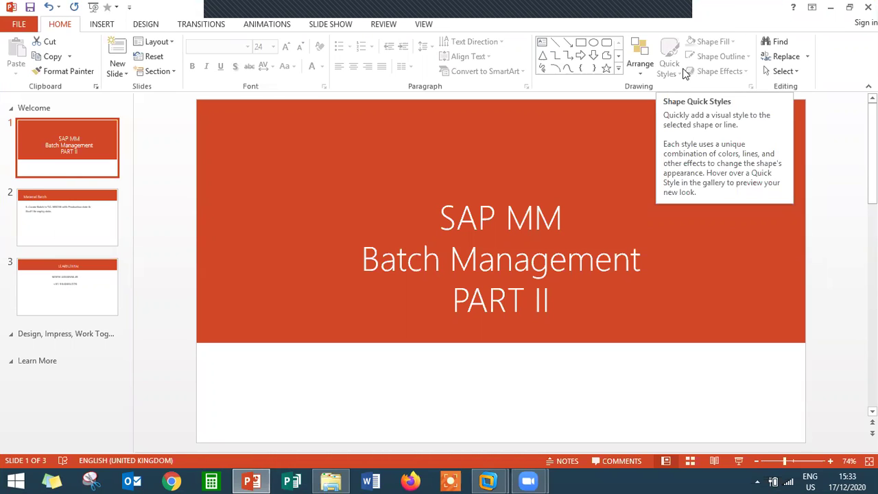
Review the Material Batch slide for the transaction code and dates required to create a batch.
{"action": "left_click", "coordinate": [79, 194]}
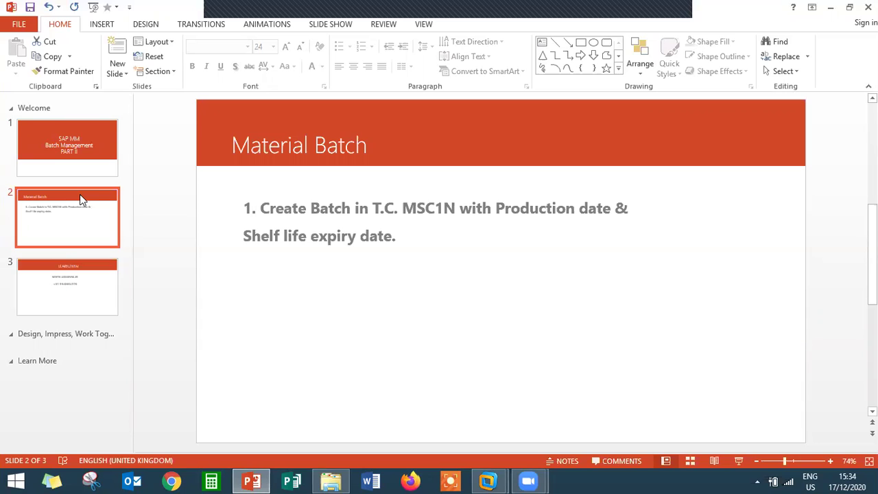
{"action": "double_click", "coordinate": [421, 207]}
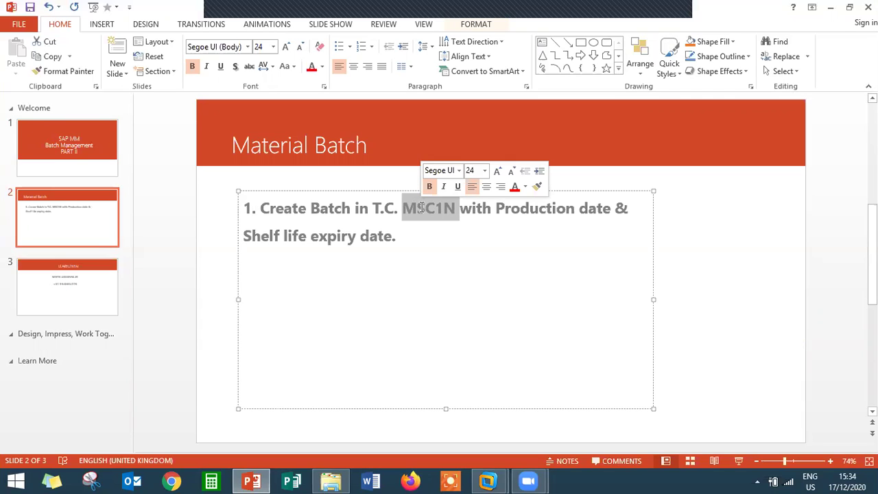
{"action": "double_click", "coordinate": [339, 209]}
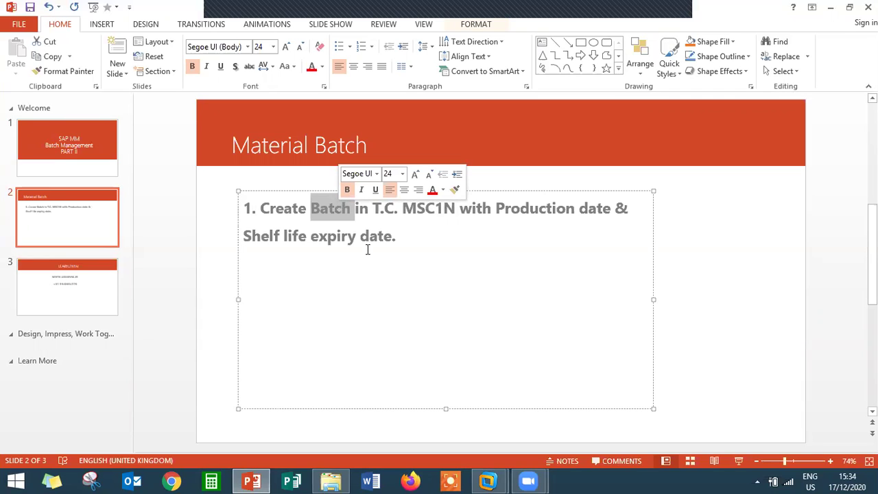
{"action": "left_click", "coordinate": [396, 277]}
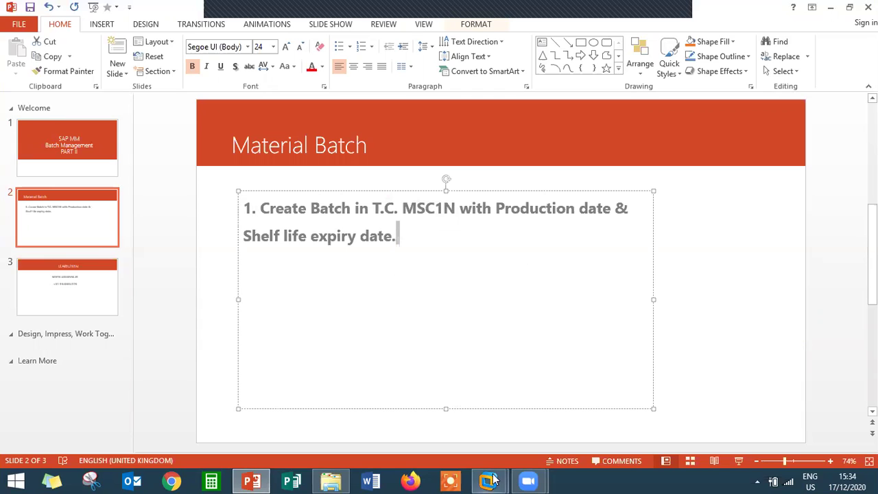
Switch to the SAP session and start the material creation transaction MM01.
{"action": "mouse_move", "coordinate": [489, 481]}
{"action": "left_click", "coordinate": [569, 425]}
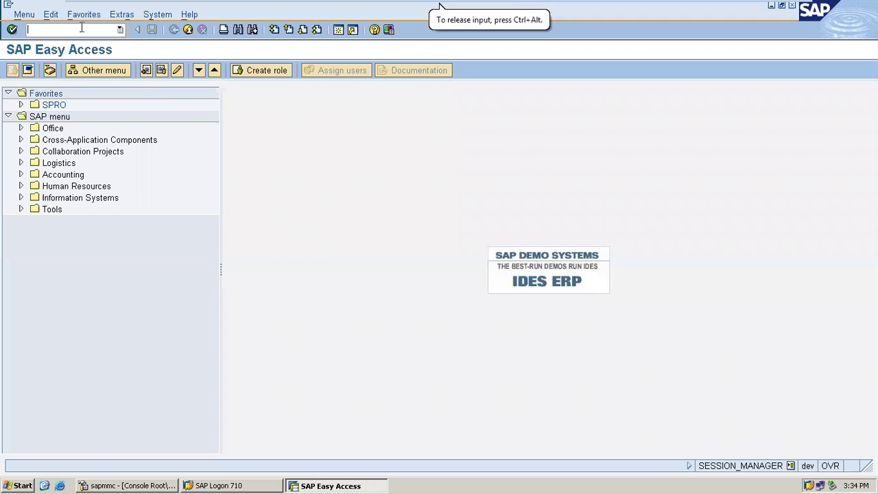
{"action": "type", "text": "mm01"}
{"action": "key", "text": "Return"}
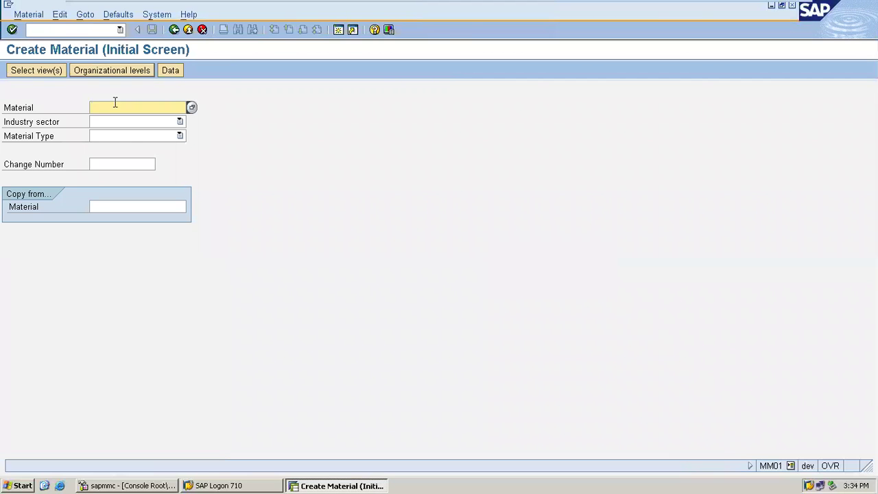
Set the new material's industry sector to Mechanical Engineering and its material type to ROH Raw material.
{"action": "left_click", "coordinate": [128, 124]}
{"action": "key", "text": "Down"}
{"action": "key", "text": "Down"}
{"action": "key", "text": "Down"}
{"action": "key", "text": "Down"}
{"action": "key", "text": "Down"}
{"action": "key", "text": "Down"}
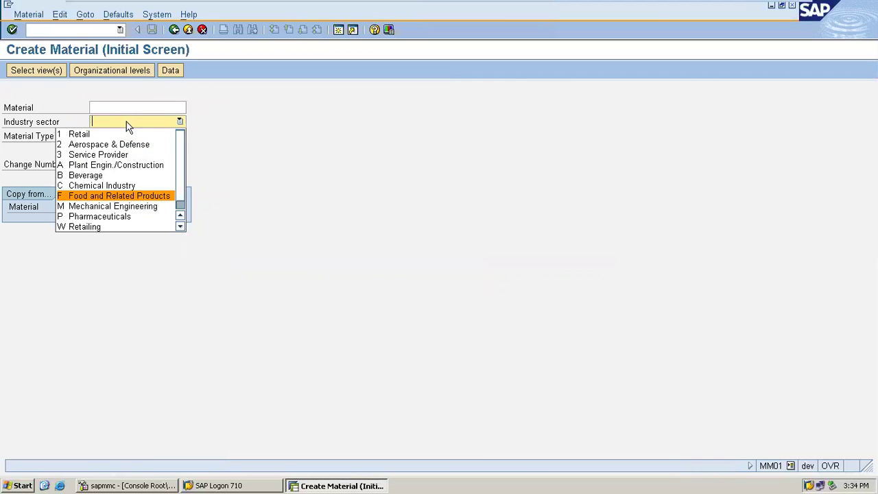
{"action": "key", "text": "Down"}
{"action": "key", "text": "Return"}
{"action": "key", "text": "Tab"}
{"action": "type", "text": "R"}
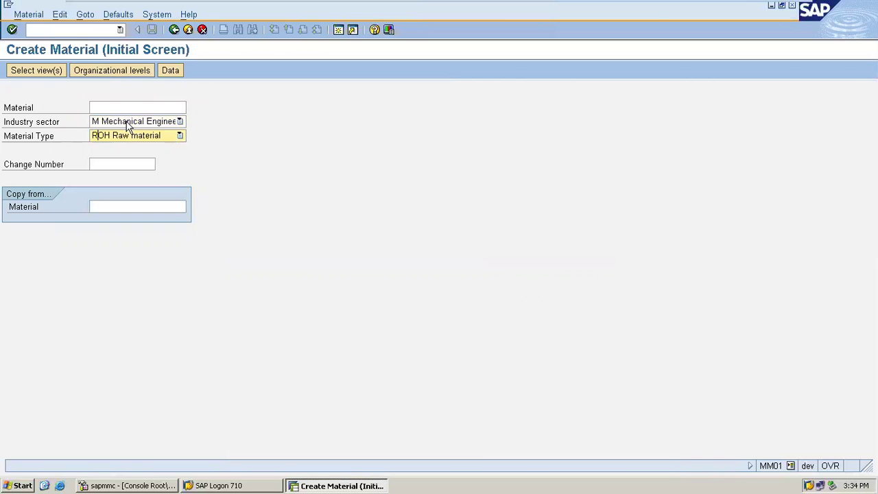
Accept plant 1111 and storage location 1111 as organizational levels and enter SMPS as the material description.
{"action": "left_click", "coordinate": [116, 73]}
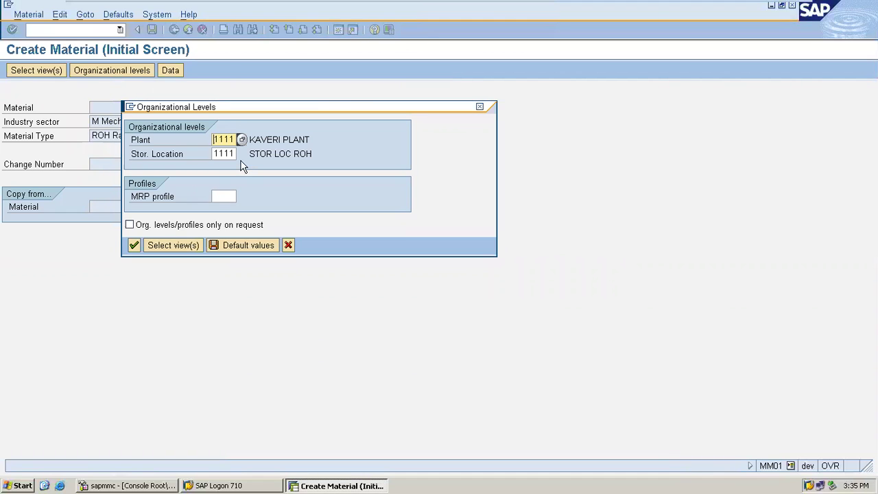
{"action": "key", "text": "Return"}
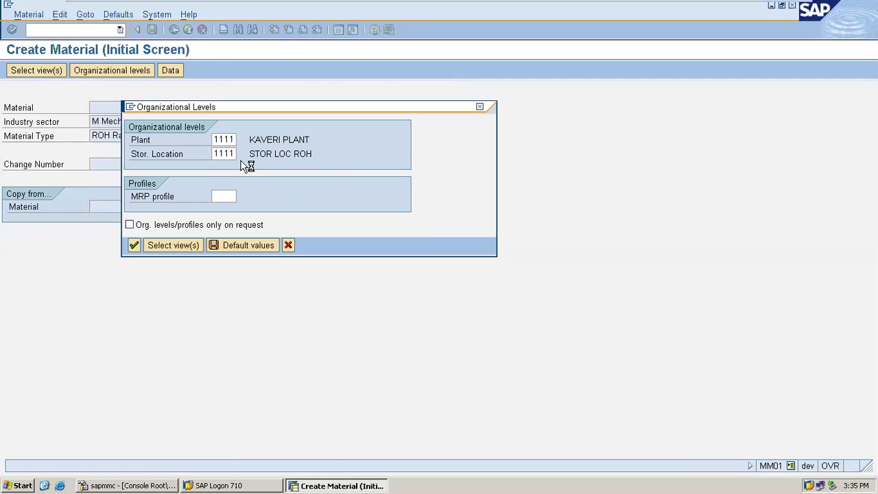
{"action": "key", "text": "BackSpace"}
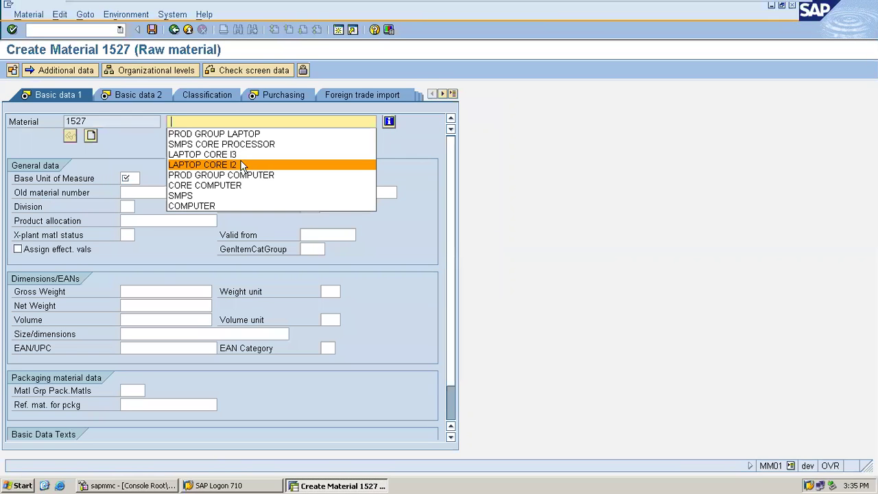
{"action": "left_click", "coordinate": [228, 197]}
{"action": "key", "text": "Return"}
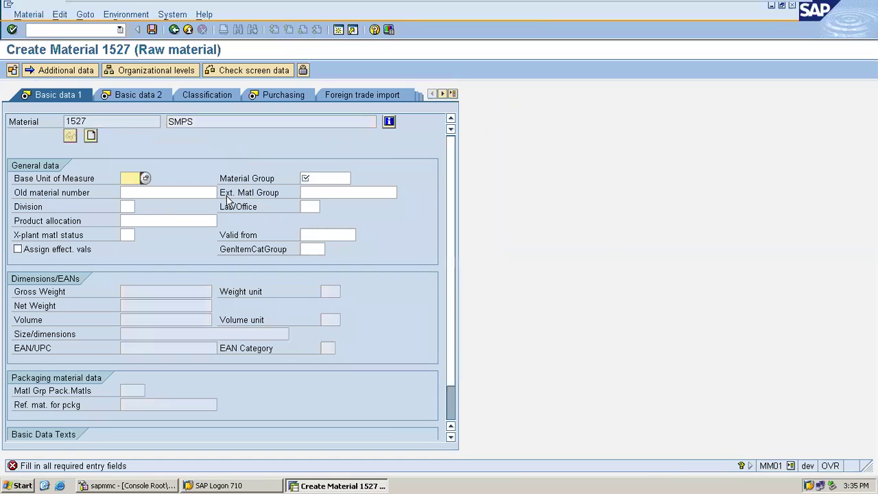
Set the base unit of measure to EA and the material group to 0001, and continue to the purchasing view.
{"action": "type", "text": "EA"}
{"action": "key", "text": "Tab"}
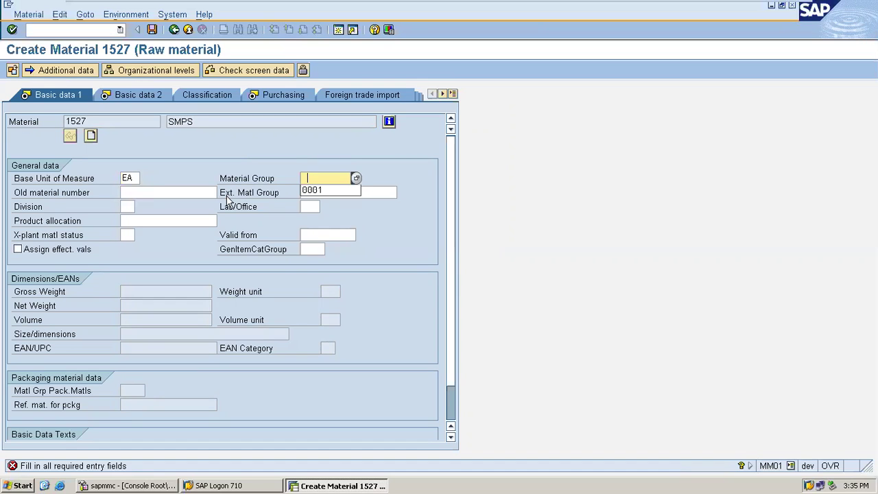
{"action": "key", "text": "Down"}
{"action": "key", "text": "Return"}
{"action": "key", "text": "Return"}
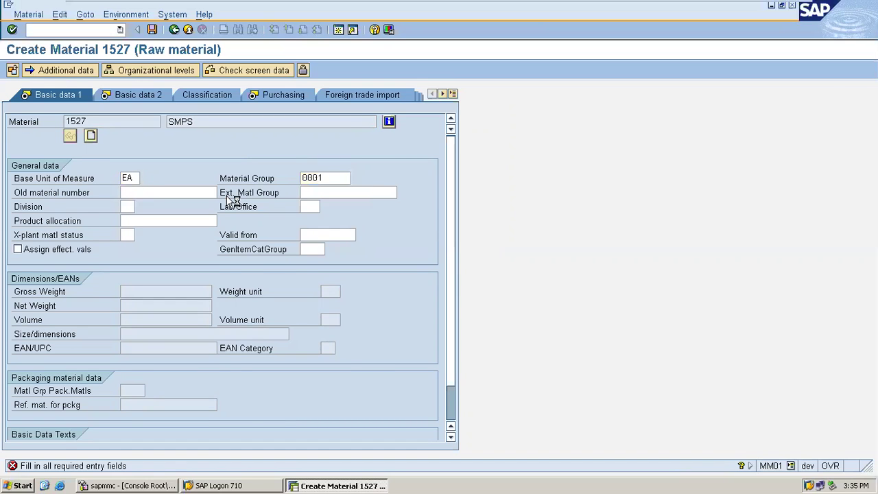
{"action": "key", "text": "Return"}
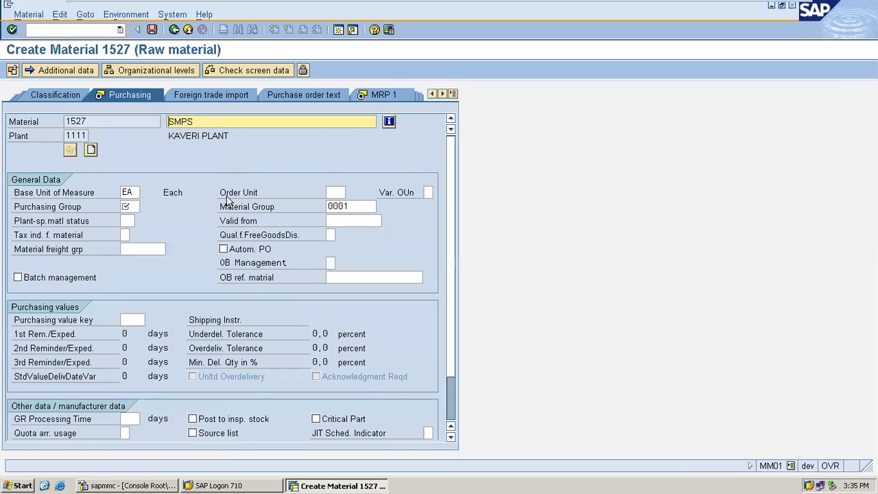
Set the purchasing group to 000, enable batch management, and continue to the MRP 1 view.
{"action": "key", "text": "Return"}
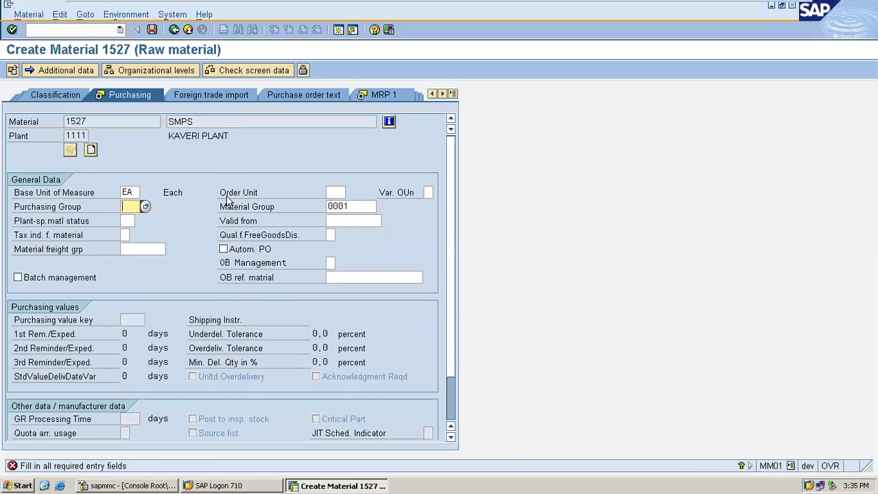
{"action": "type", "text": "000"}
{"action": "left_click", "coordinate": [18, 279]}
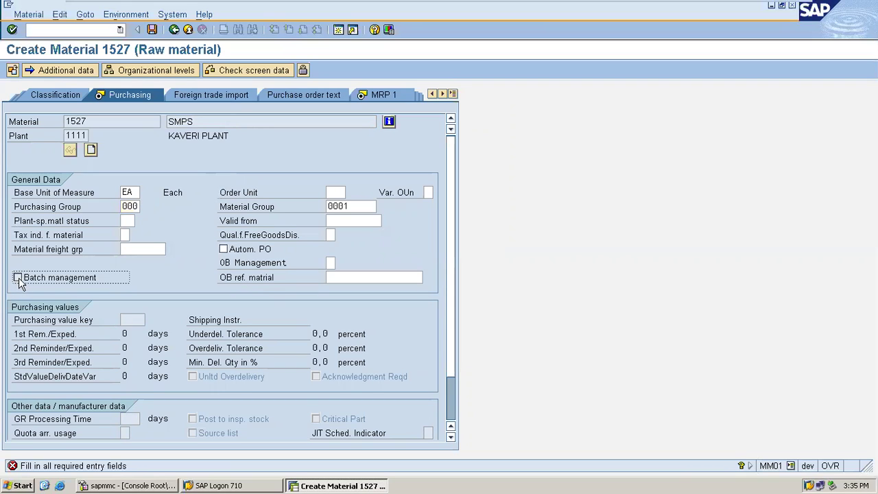
{"action": "left_click", "coordinate": [18, 278]}
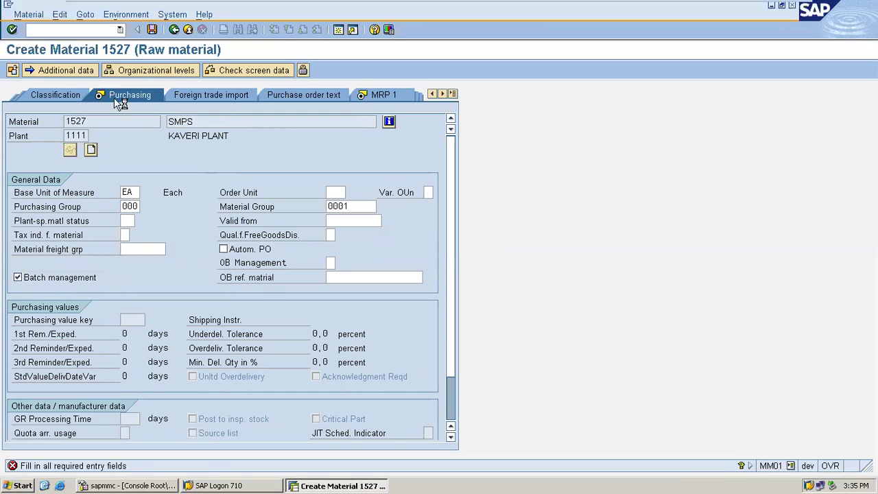
{"action": "key", "text": "Return"}
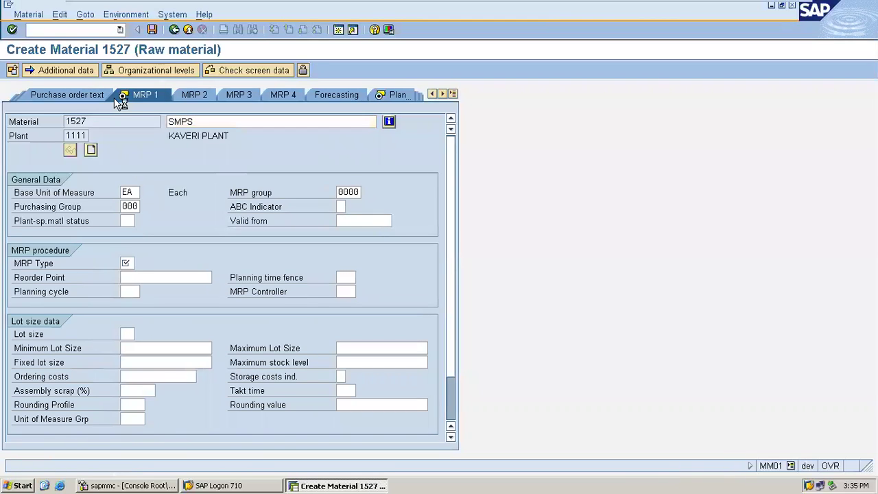
Set the MRP type to ND and continue through the plant data and storage views.
{"action": "key", "text": "Return"}
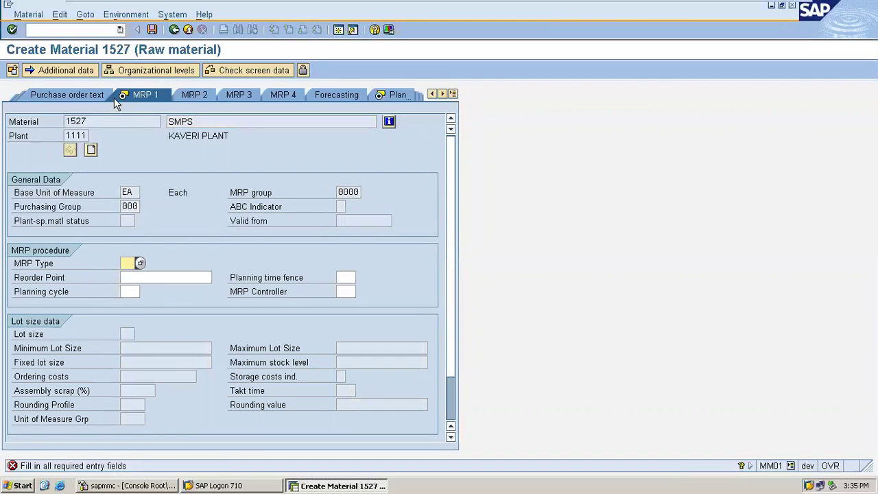
{"action": "type", "text": "ND"}
{"action": "key", "text": "Return"}
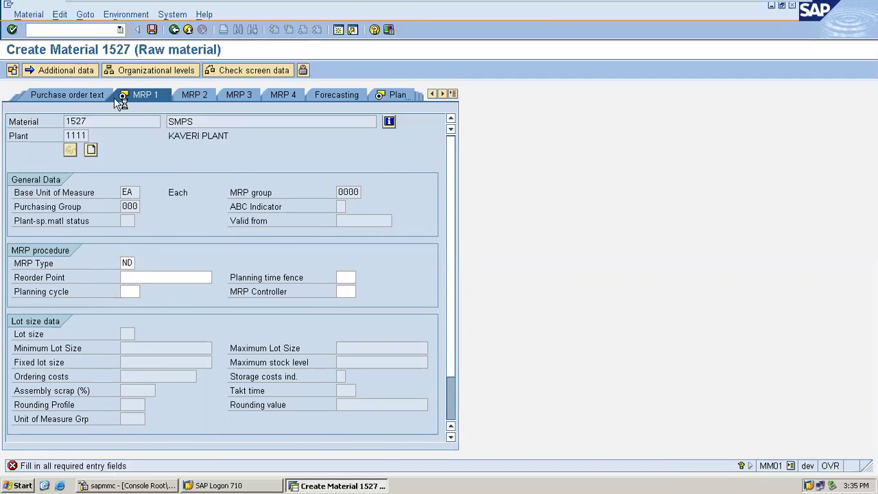
{"action": "key", "text": "Return"}
{"action": "key", "text": "Return"}
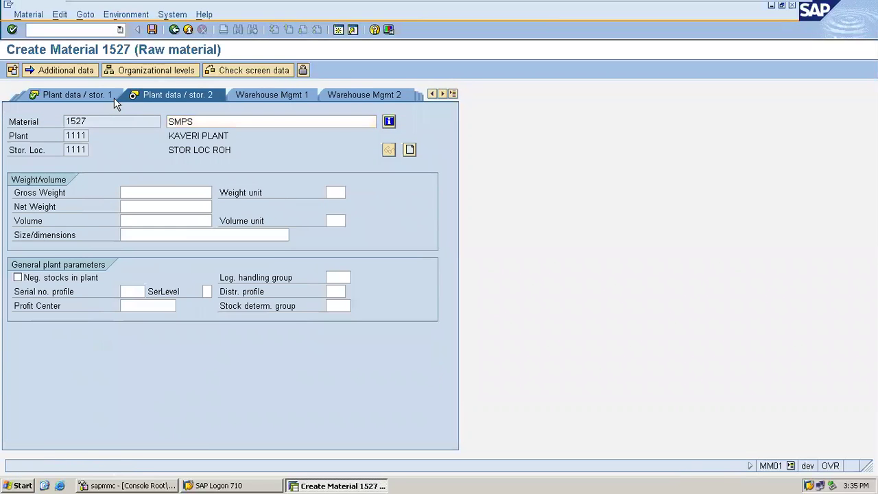
Continue to the Accounting 1 view and assign valuation class 3000 to the material.
{"action": "key", "text": "Return"}
{"action": "key", "text": "Return"}
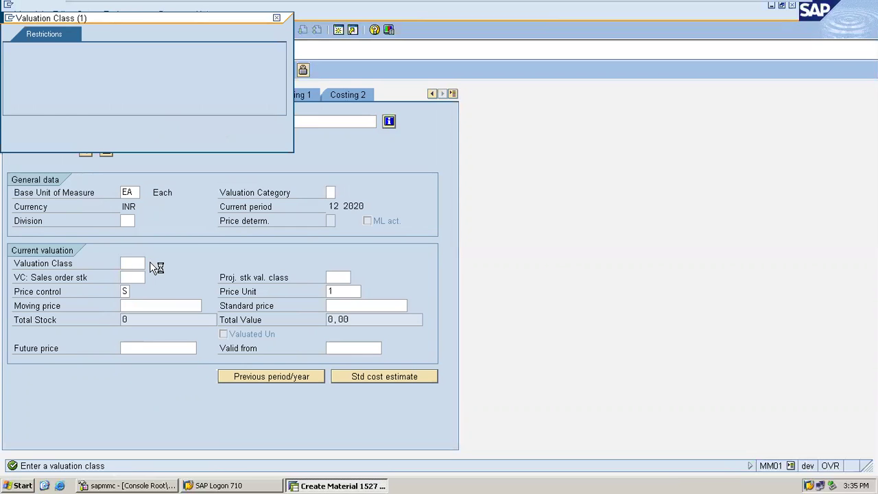
{"action": "key", "text": "Return"}
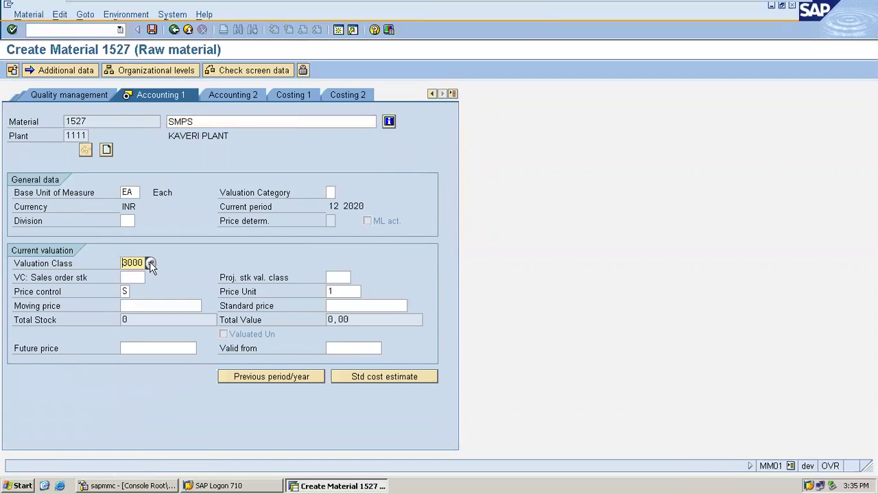
{"action": "key", "text": "Return"}
{"action": "key", "text": "Return"}
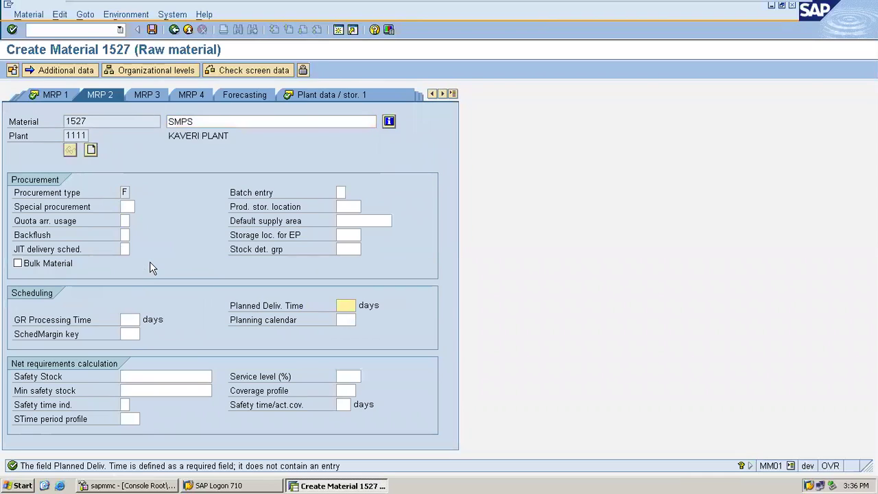
Set the planned delivery time to 1 day and save the new material.
{"action": "type", "text": "1"}
{"action": "key", "text": "Return"}
{"action": "key", "text": "Return"}
{"action": "key", "text": "Return"}
{"action": "key", "text": "Return"}
{"action": "key", "text": "Return"}
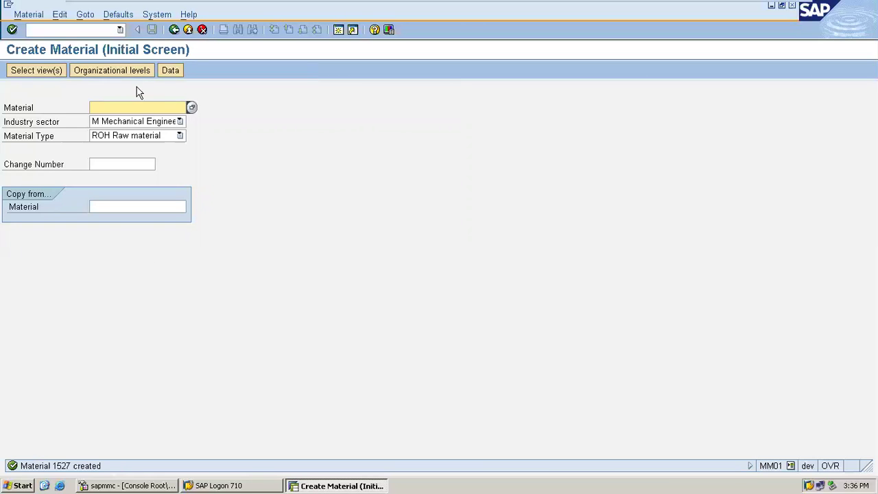
Leave material creation and start the batch creation transaction MSC1N.
{"action": "left_click", "coordinate": [189, 31]}
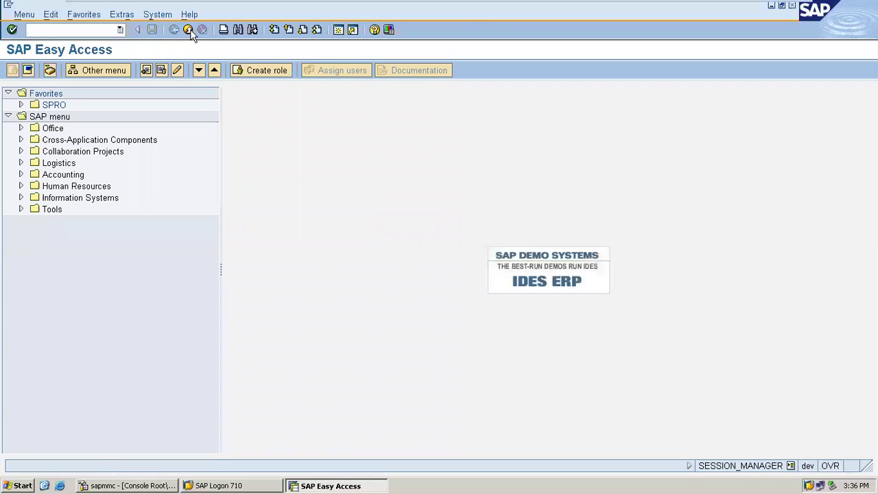
{"action": "left_click", "coordinate": [93, 29]}
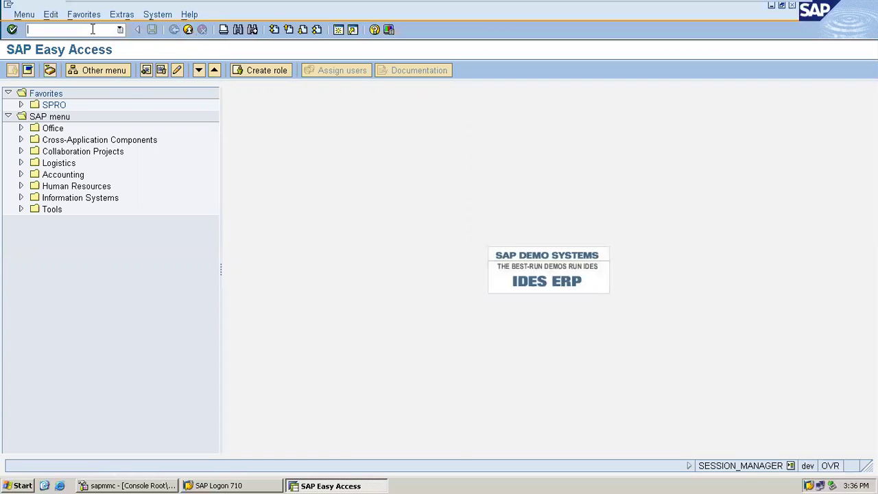
{"action": "type", "text": "MSC1N"}
{"action": "key", "text": "Return"}
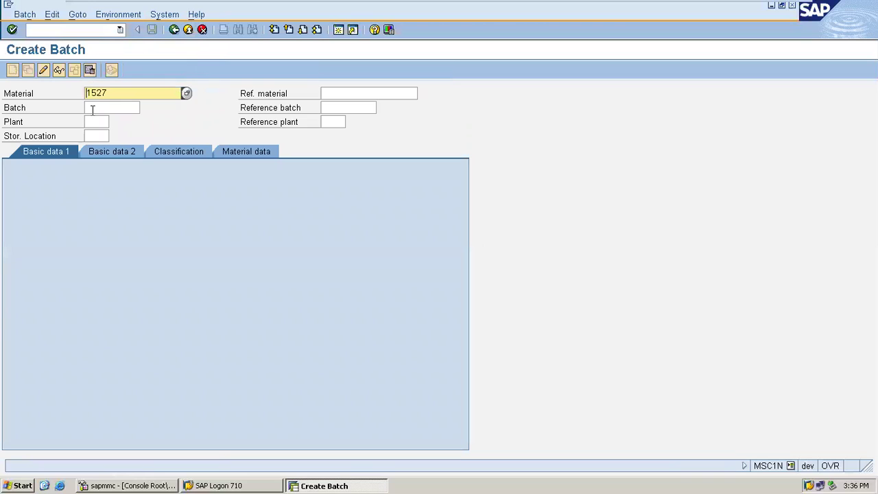
Enter plant 1111 and storage location 1111 for material 1527 and accept internal batch number allocation.
{"action": "left_click", "coordinate": [92, 122]}
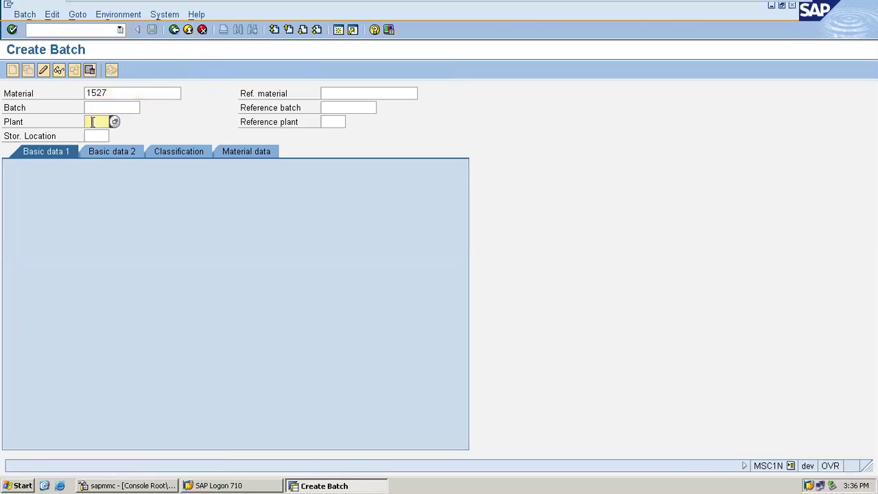
{"action": "type", "text": "1"}
{"action": "key", "text": "Down"}
{"action": "key", "text": "Return"}
{"action": "type", "text": "111"}
{"action": "key", "text": "Down"}
{"action": "key", "text": "Return"}
{"action": "key", "text": "Return"}
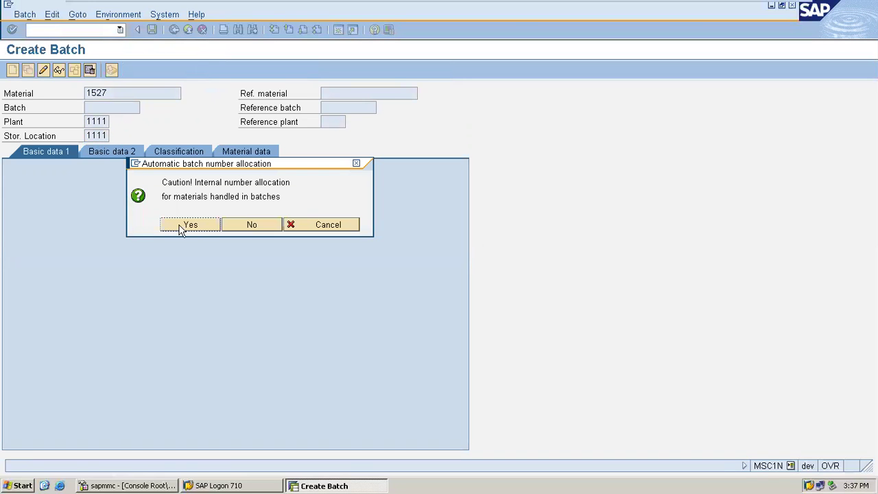
{"action": "left_click", "coordinate": [182, 229]}
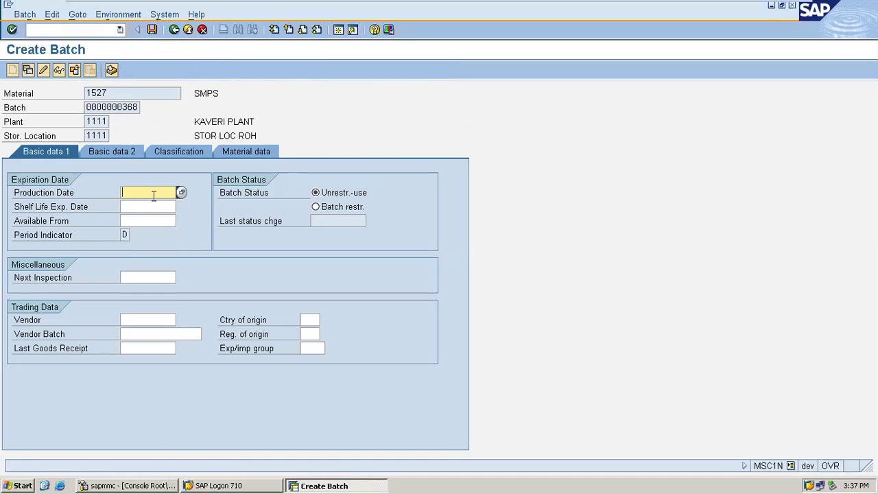
Set the batch's production date to 17.12.2020 from the calendar.
{"action": "left_click", "coordinate": [182, 194]}
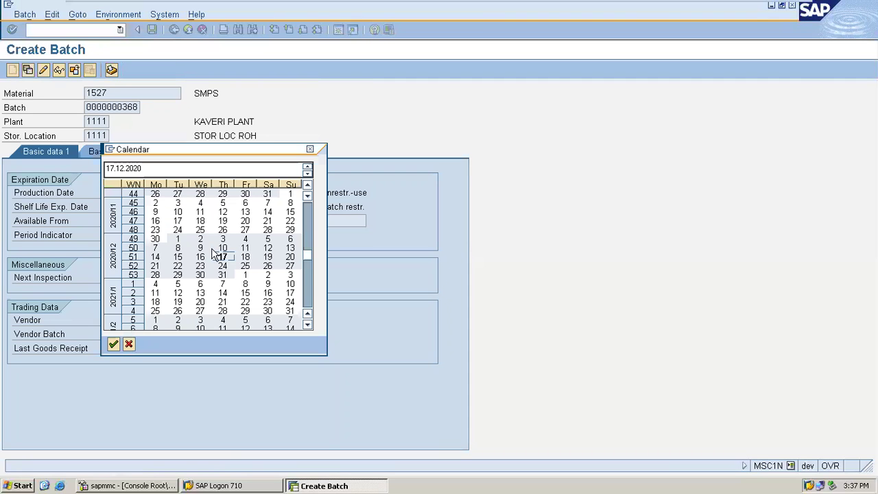
{"action": "double_click", "coordinate": [223, 257]}
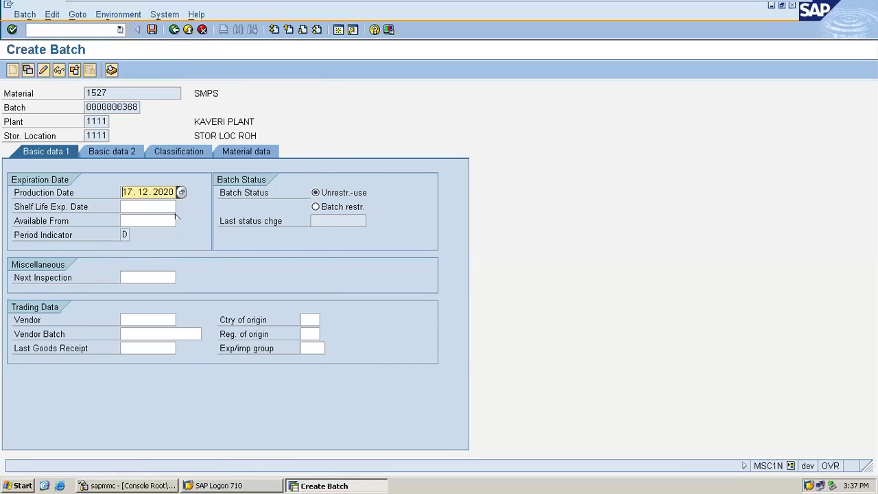
Set the batch's shelf life expiration date to 17.03.2021 from the calendar.
{"action": "left_click", "coordinate": [168, 206]}
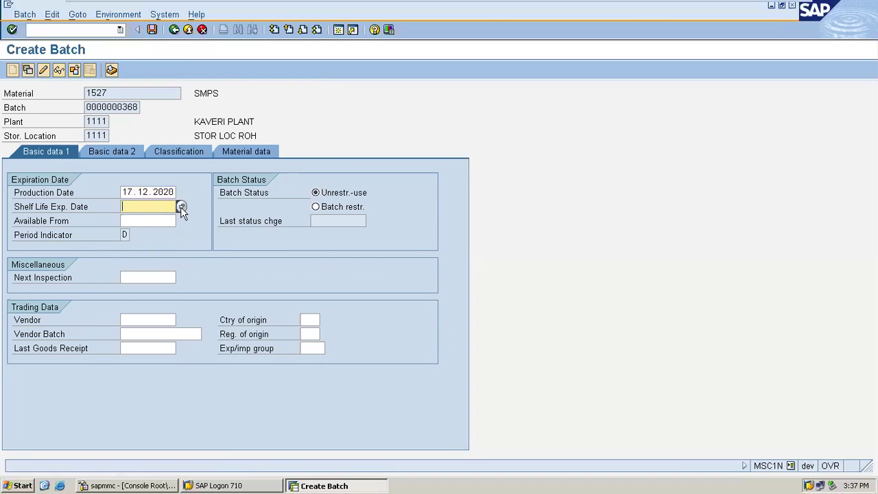
{"action": "left_click", "coordinate": [181, 206]}
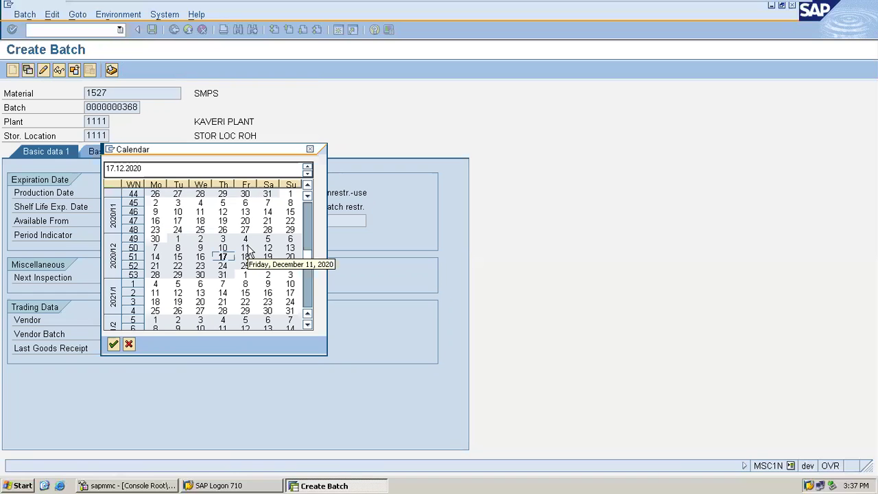
{"action": "left_click", "coordinate": [306, 325]}
{"action": "left_click", "coordinate": [306, 326]}
{"action": "left_click", "coordinate": [306, 326]}
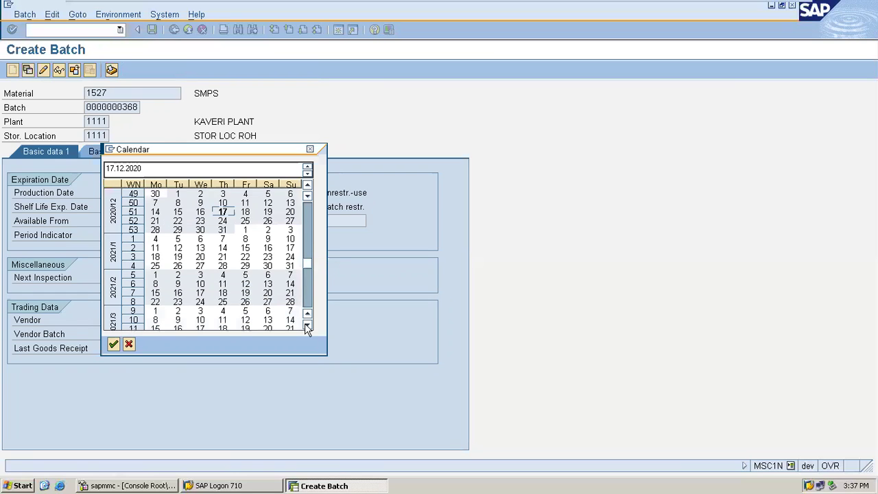
{"action": "left_click", "coordinate": [306, 326]}
{"action": "left_click", "coordinate": [306, 326]}
{"action": "left_click", "coordinate": [306, 325]}
{"action": "left_click", "coordinate": [306, 325]}
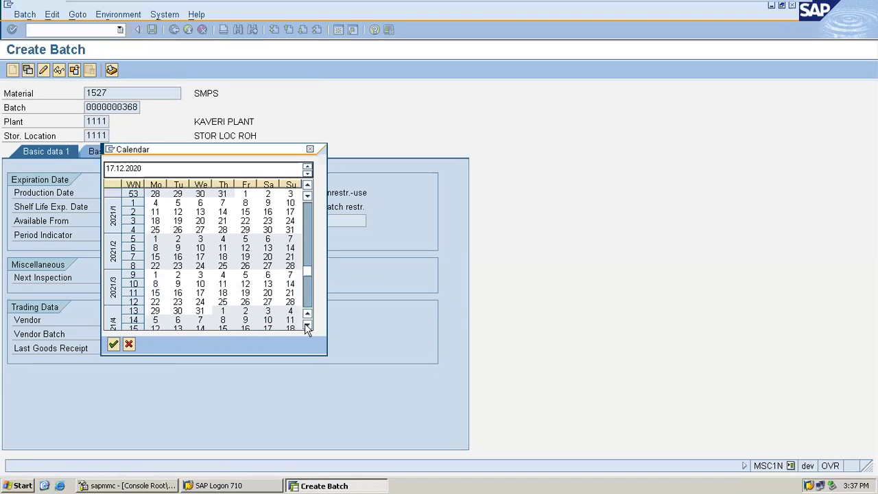
{"action": "double_click", "coordinate": [200, 293]}
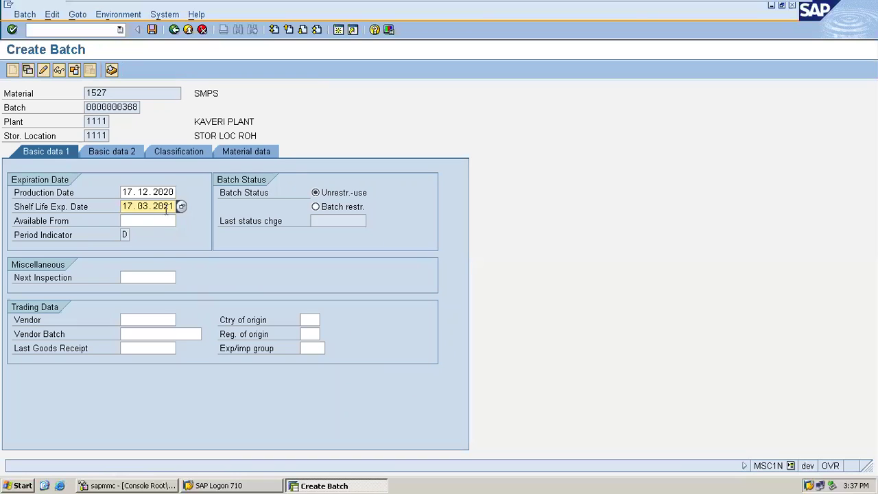
Check the batch's number, production date and shelf life expiration date, and save the new batch.
{"action": "left_click", "coordinate": [127, 106]}
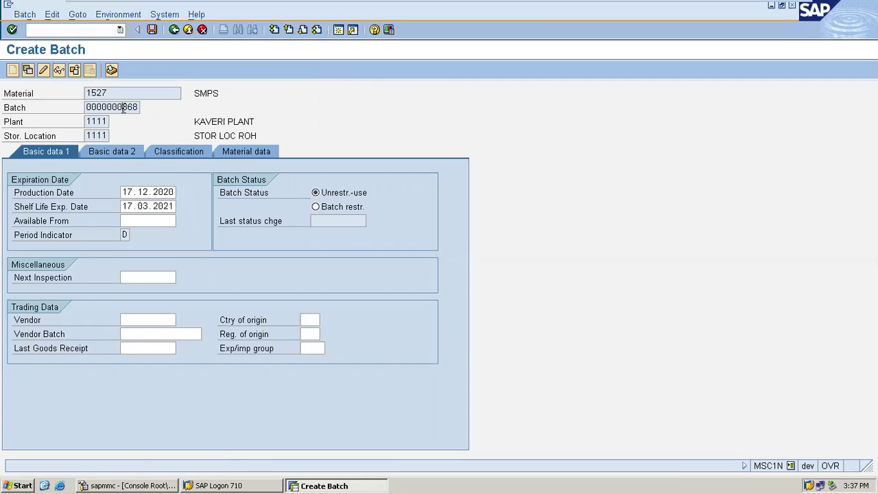
{"action": "left_click", "coordinate": [148, 191]}
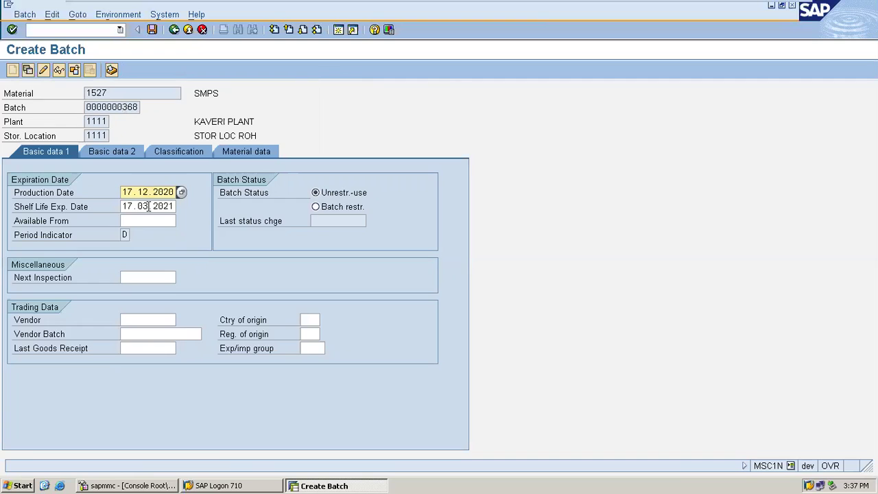
{"action": "left_click", "coordinate": [149, 206]}
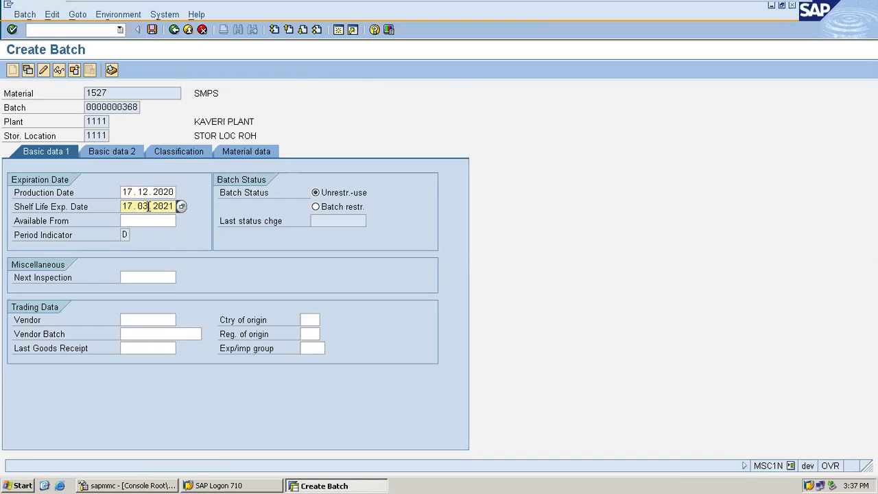
{"action": "left_click", "coordinate": [152, 32]}
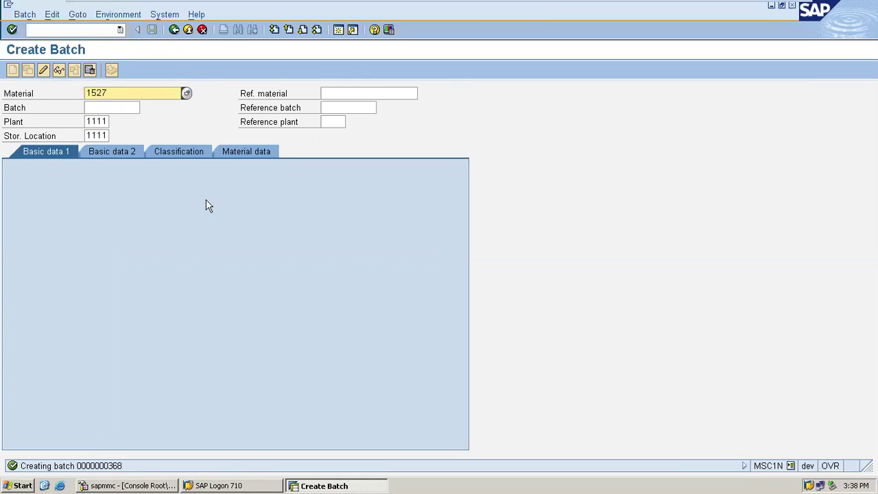
Leave batch creation and start the purchase order creation transaction ME21N.
{"action": "left_click", "coordinate": [187, 29]}
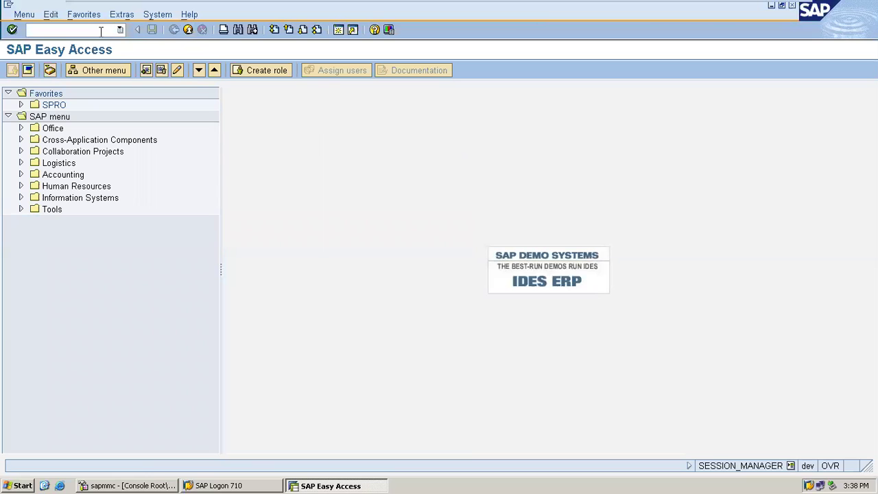
{"action": "type", "text": "ME21N"}
{"action": "key", "text": "Return"}
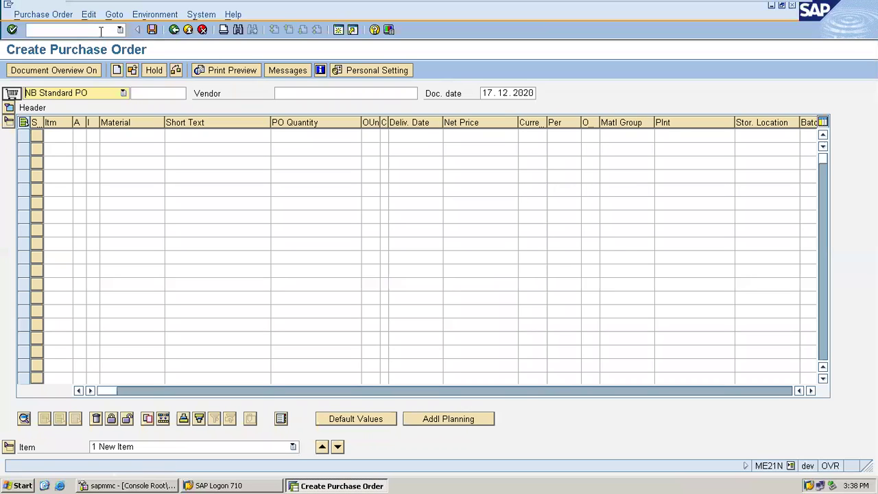
Enter vendor ZAK INDS in the purchase order header with purchasing organization 1111 and purchasing group 000.
{"action": "left_click", "coordinate": [282, 93]}
{"action": "left_click", "coordinate": [288, 105]}
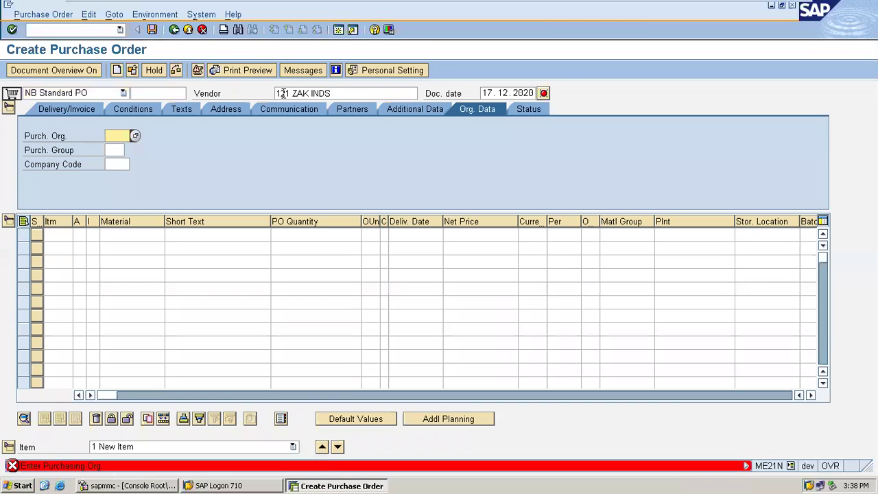
{"action": "left_click", "coordinate": [332, 94]}
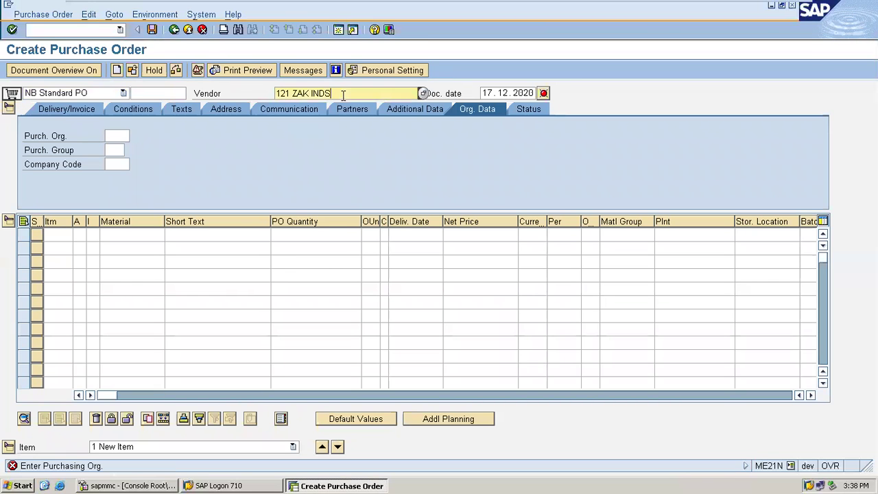
{"action": "left_click", "coordinate": [120, 136]}
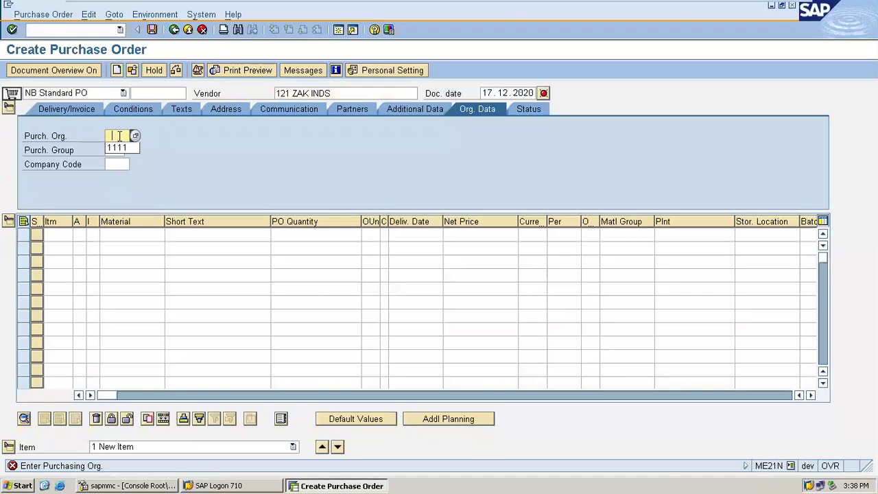
{"action": "left_click", "coordinate": [122, 146]}
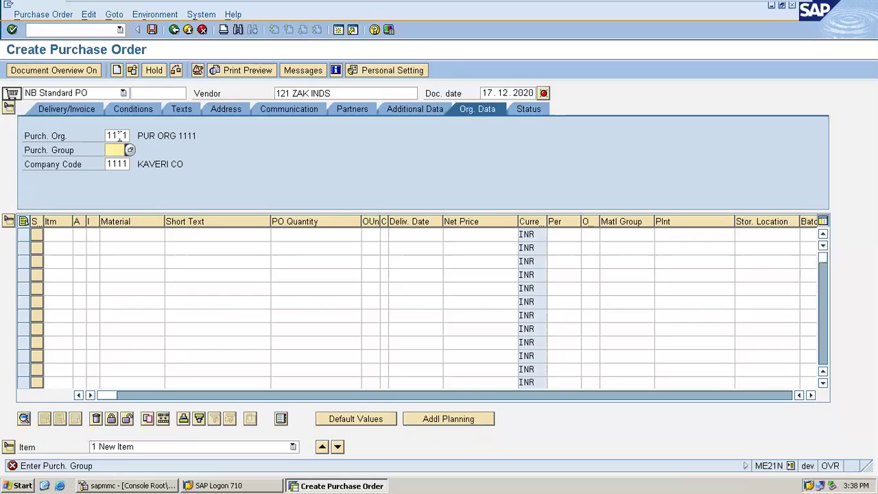
{"action": "type", "text": "000"}
{"action": "key", "text": "Return"}
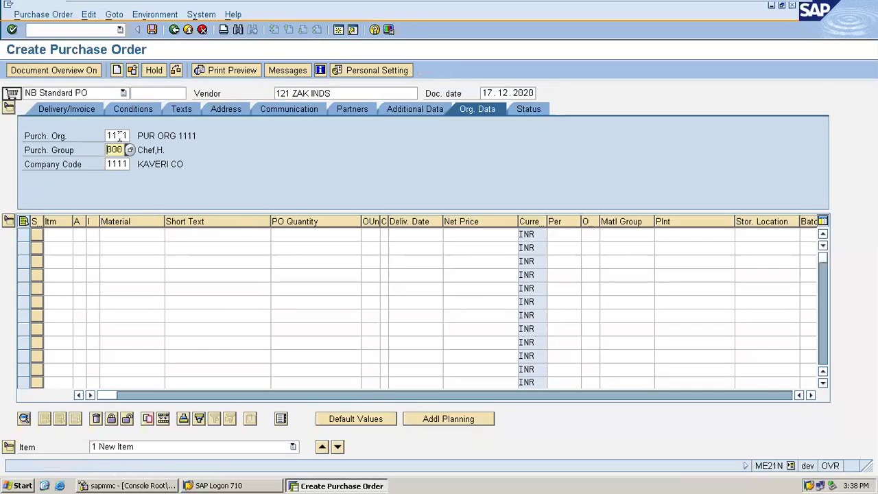
Add material 1527 as the first purchase order item and assign it to plant 1111.
{"action": "left_click", "coordinate": [125, 234]}
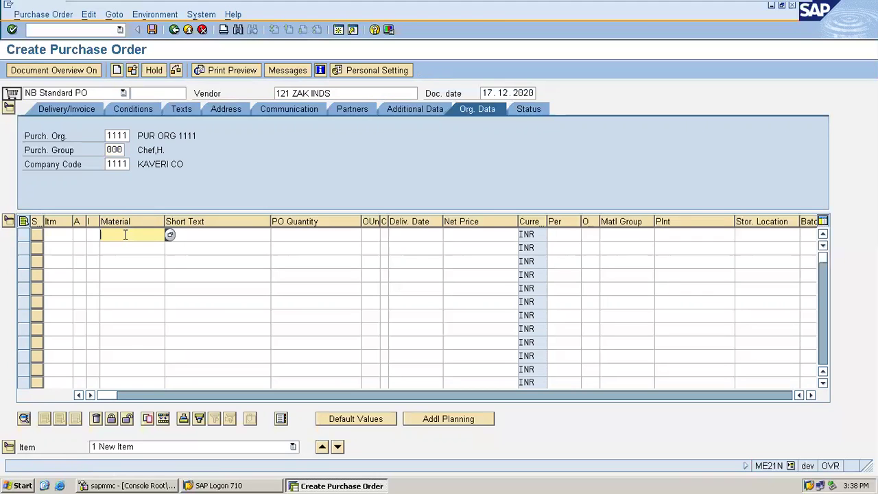
{"action": "type", "text": "1527"}
{"action": "key", "text": "Return"}
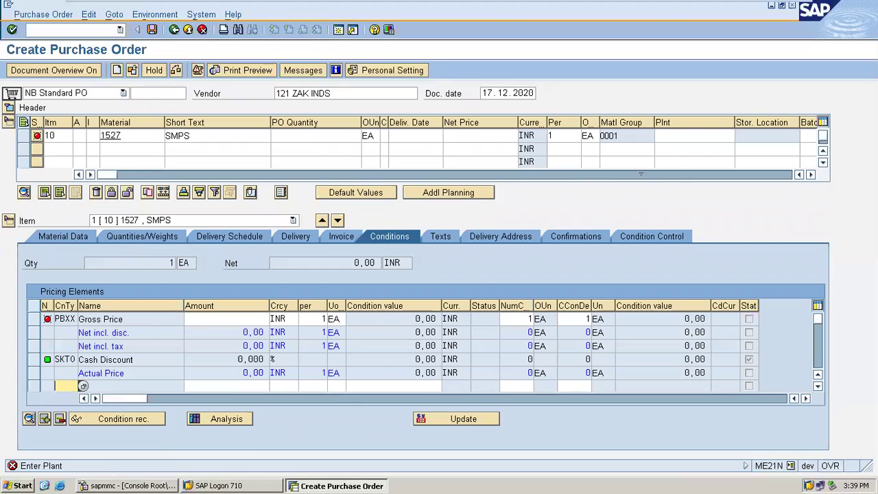
{"action": "left_click", "coordinate": [692, 136]}
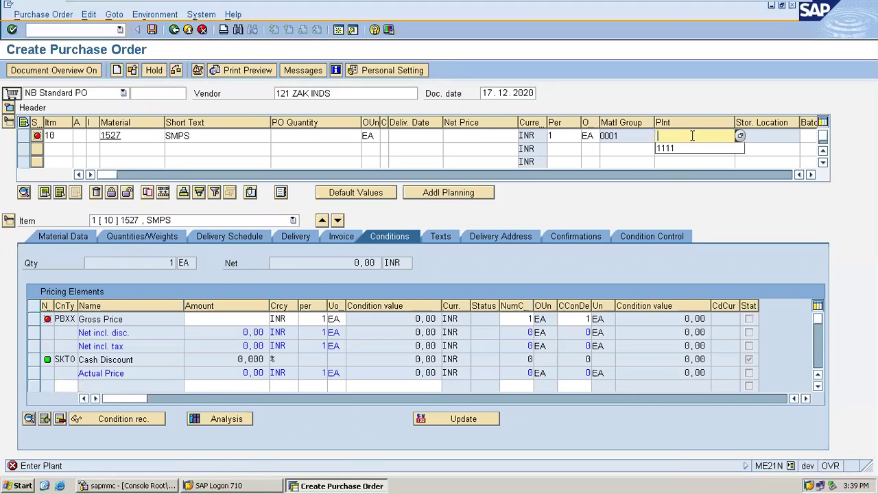
{"action": "left_click", "coordinate": [697, 147]}
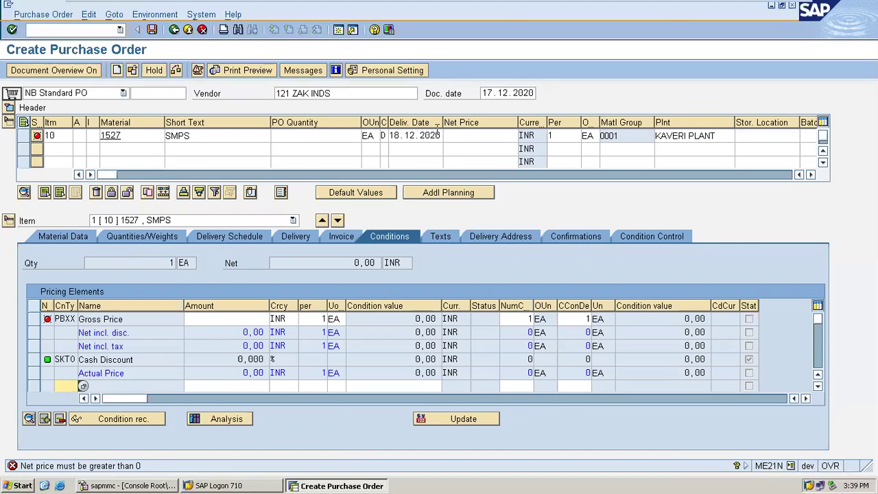
Set the item's net price to 1100 INR and its order quantity to 10 EA.
{"action": "left_click", "coordinate": [466, 136]}
{"action": "type", "text": "1.100"}
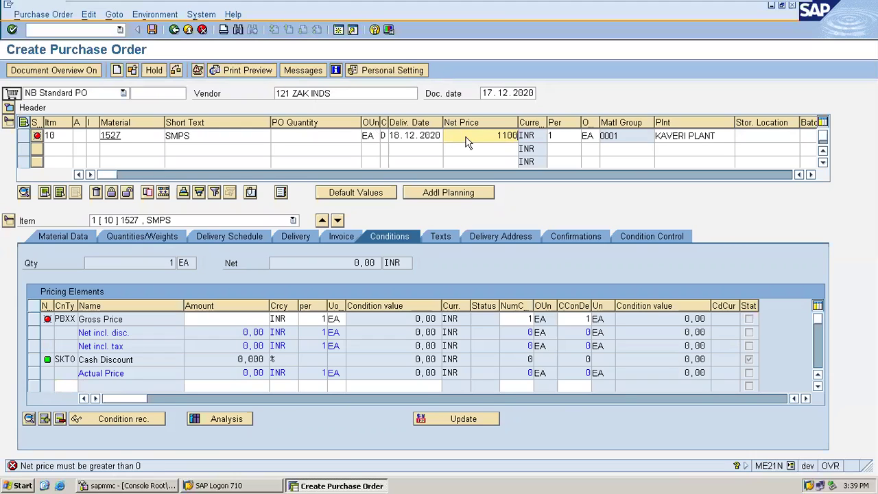
{"action": "key", "text": "Return"}
{"action": "left_click", "coordinate": [337, 135]}
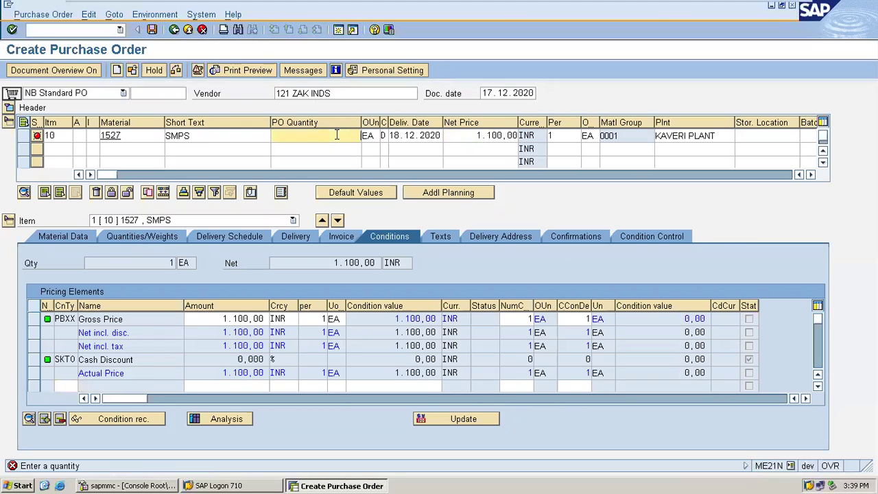
{"action": "type", "text": "0"}
{"action": "key", "text": "Return"}
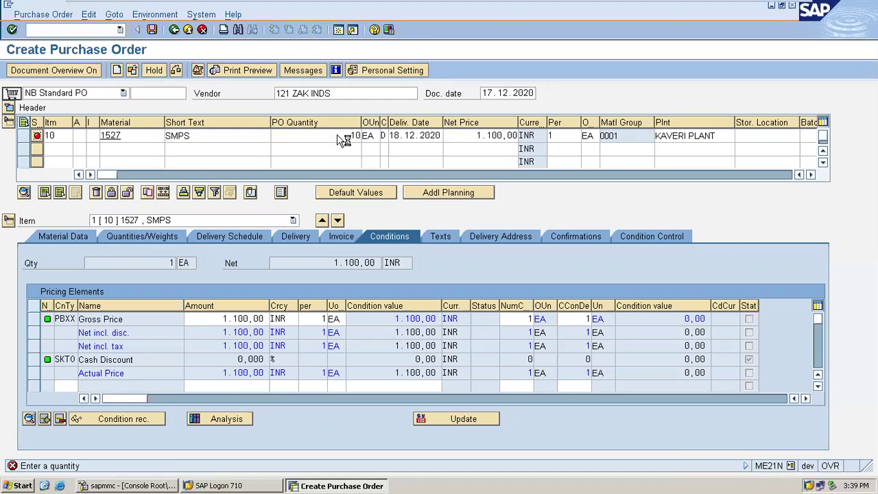
Set the purchase order item's storage location to 1111.
{"action": "left_click", "coordinate": [781, 137]}
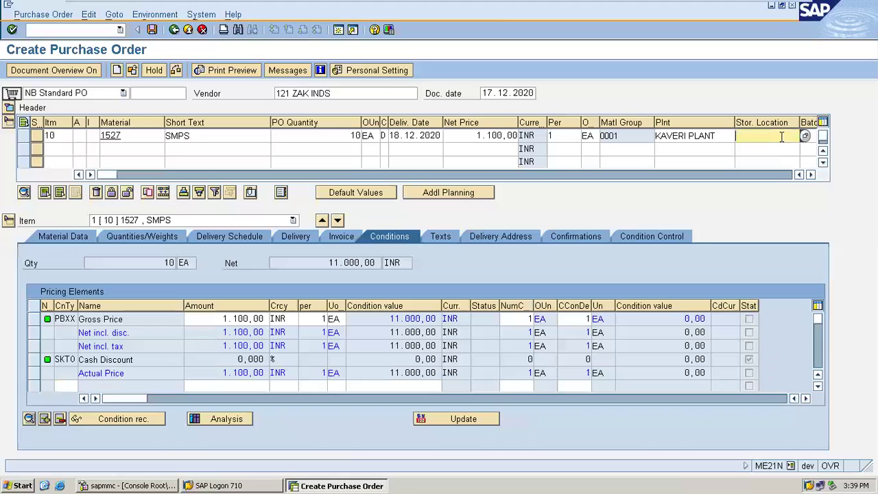
{"action": "type", "text": "1111"}
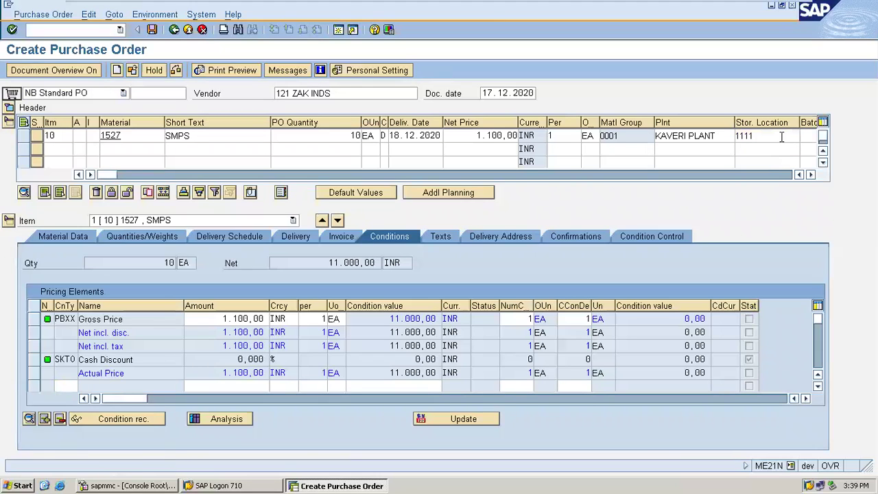
{"action": "key", "text": "Return"}
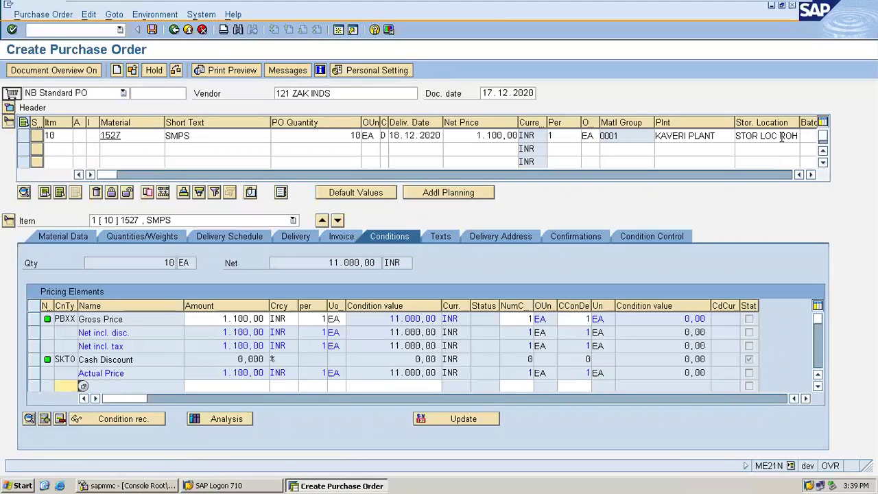
{"action": "left_click", "coordinate": [811, 175]}
{"action": "left_click", "coordinate": [811, 174]}
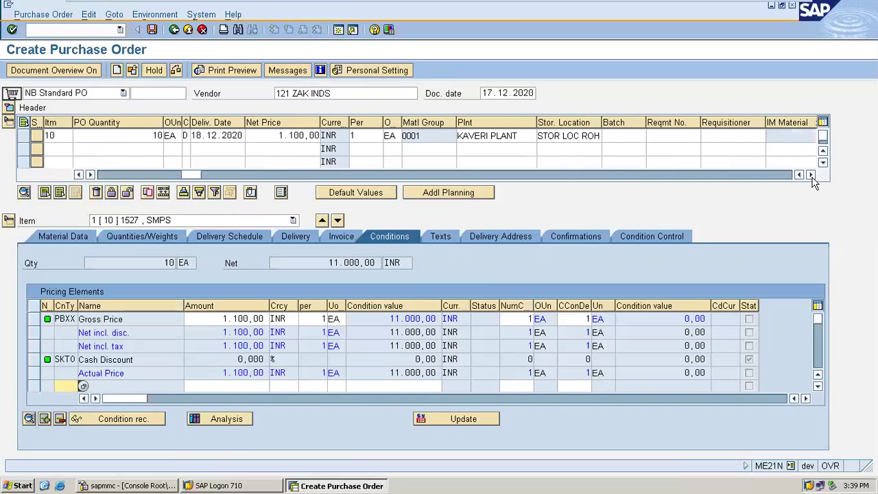
{"action": "left_click", "coordinate": [625, 136]}
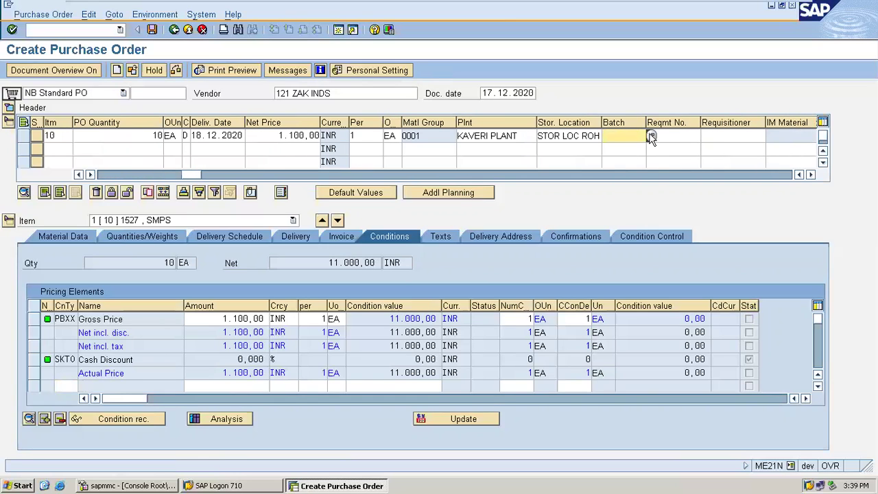
{"action": "left_click", "coordinate": [651, 135]}
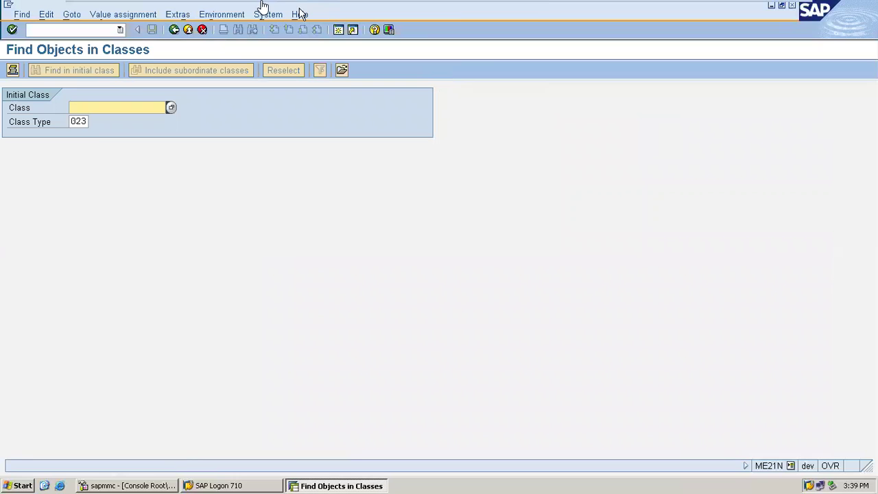
{"action": "left_click", "coordinate": [174, 31]}
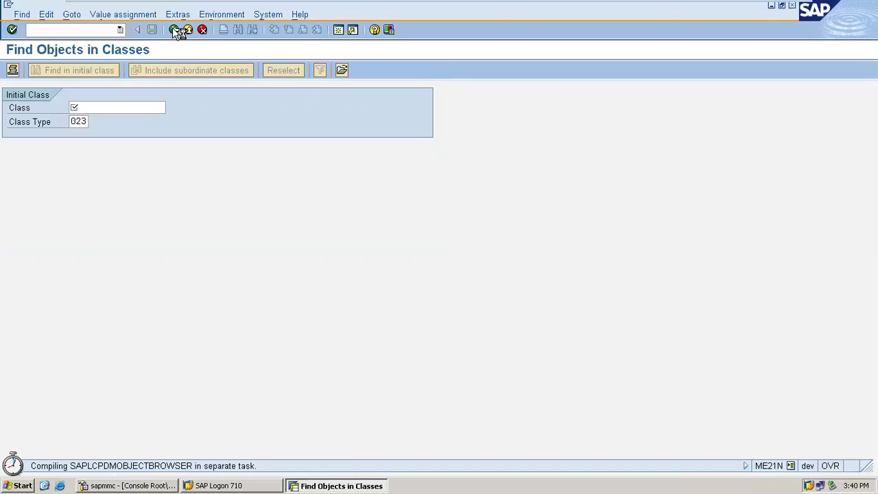
{"action": "left_click", "coordinate": [175, 30]}
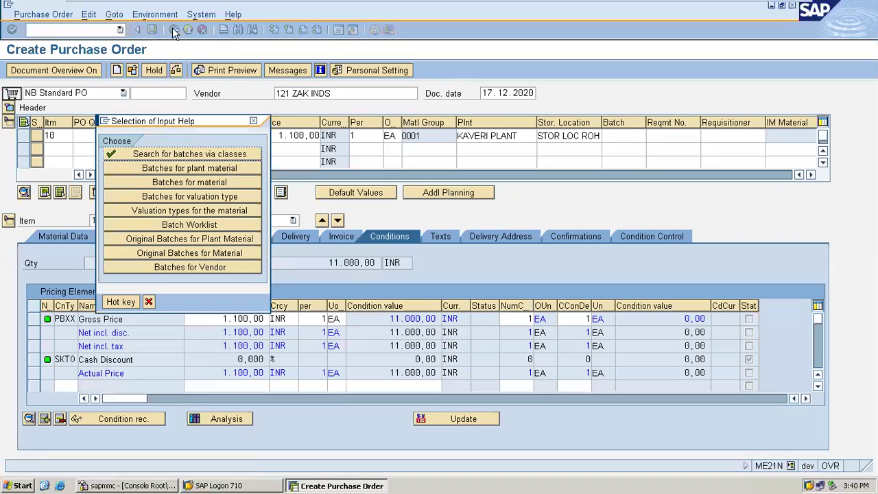
{"action": "left_click", "coordinate": [179, 172]}
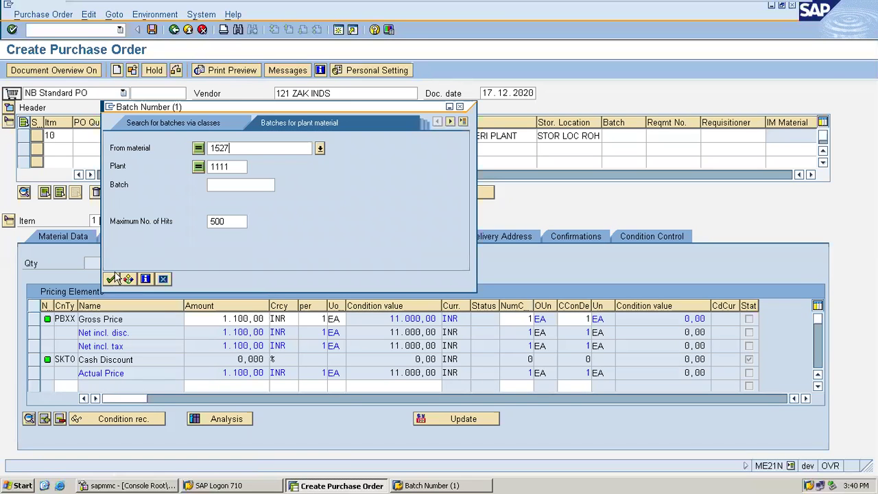
{"action": "left_click", "coordinate": [111, 279]}
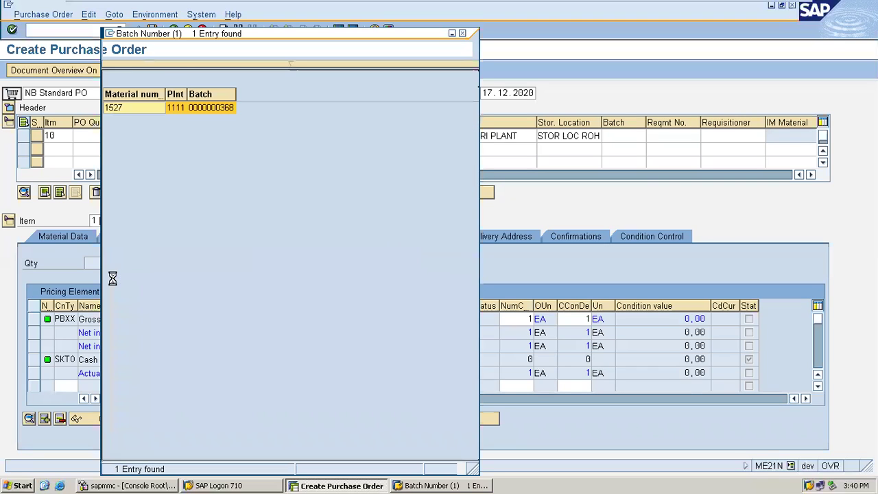
{"action": "double_click", "coordinate": [218, 109]}
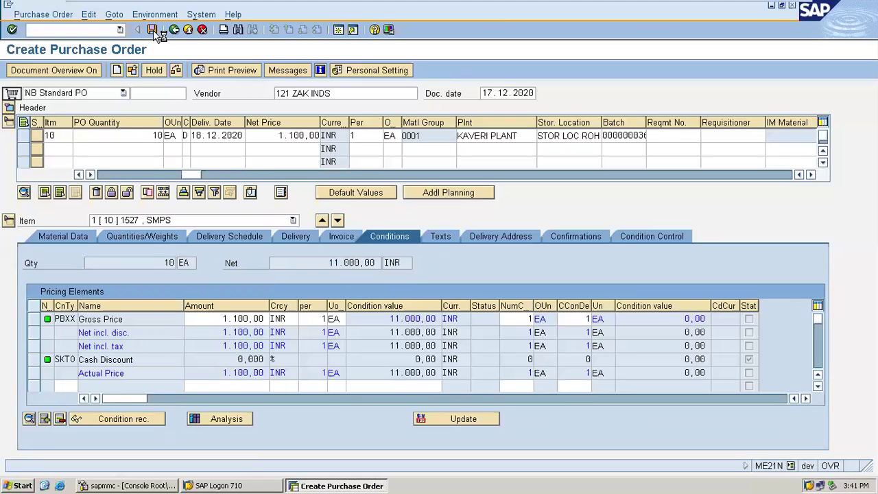
{"action": "left_click", "coordinate": [154, 31]}
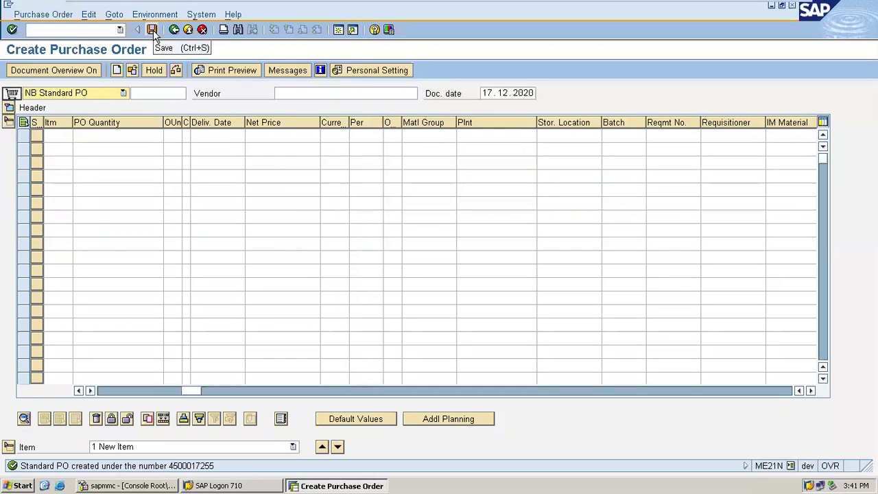
Leave purchase order creation, start transaction MIGO and set the operation to A01 Goods Receipt.
{"action": "left_click", "coordinate": [81, 33]}
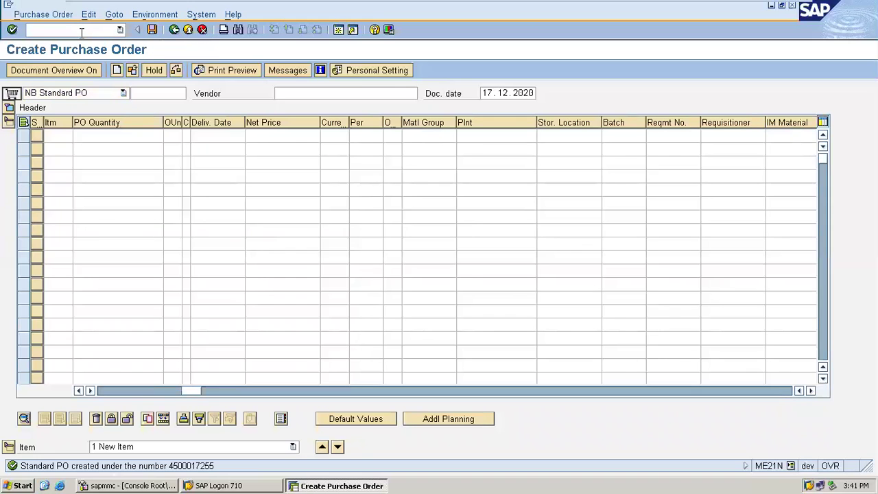
{"action": "type", "text": "/n"}
{"action": "key", "text": "Return"}
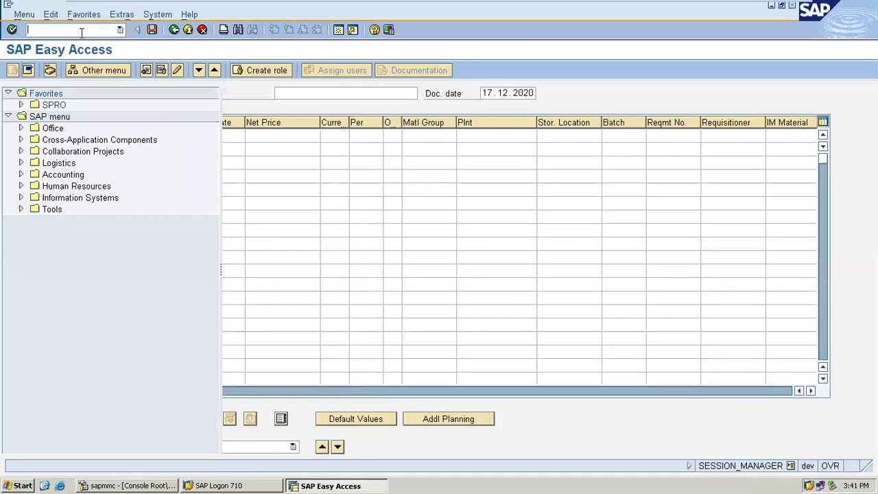
{"action": "type", "text": "migo"}
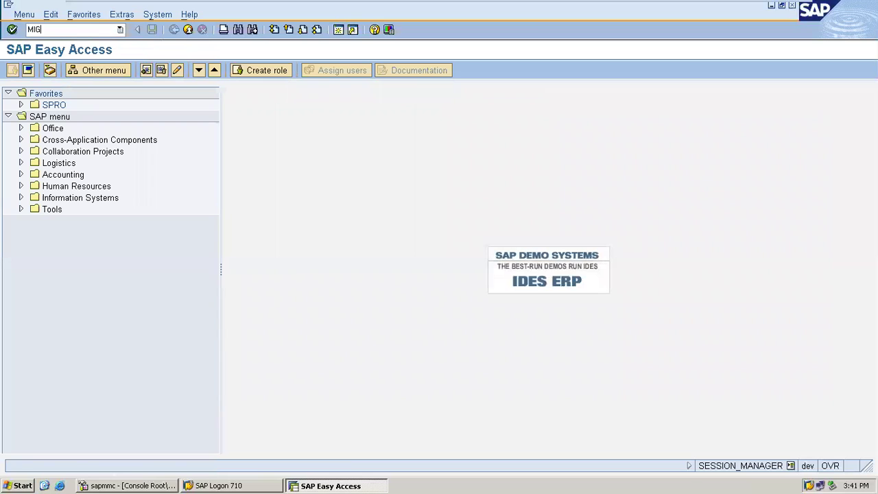
{"action": "key", "text": "Return"}
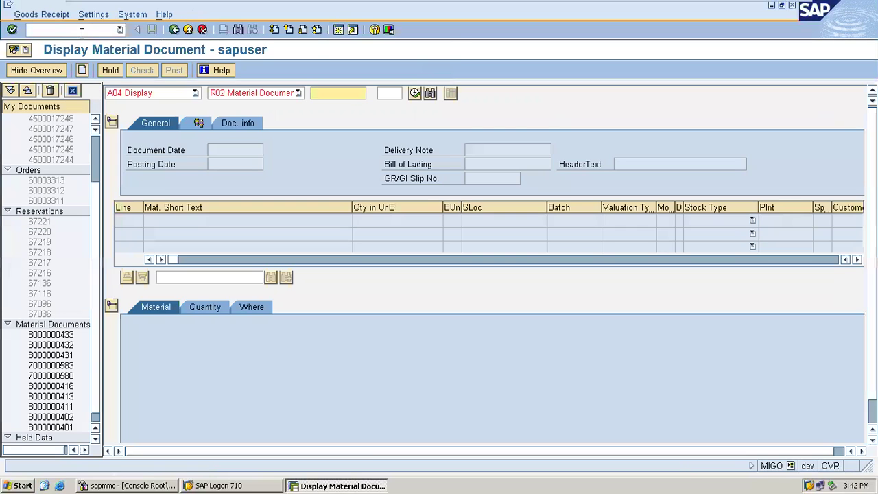
{"action": "left_click", "coordinate": [171, 94]}
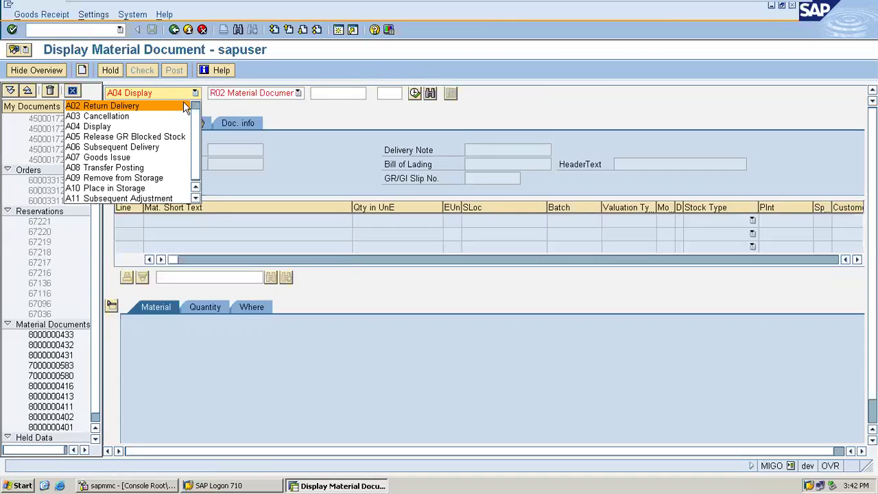
{"action": "left_click", "coordinate": [196, 188]}
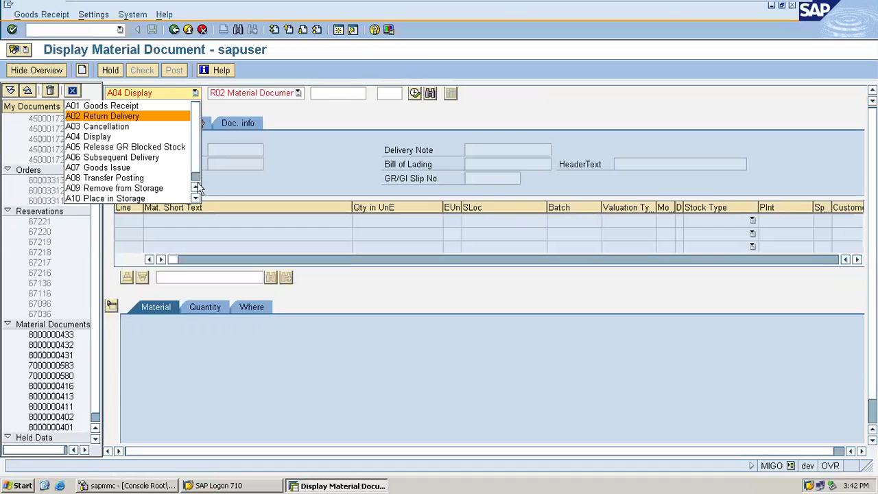
{"action": "left_click", "coordinate": [167, 106]}
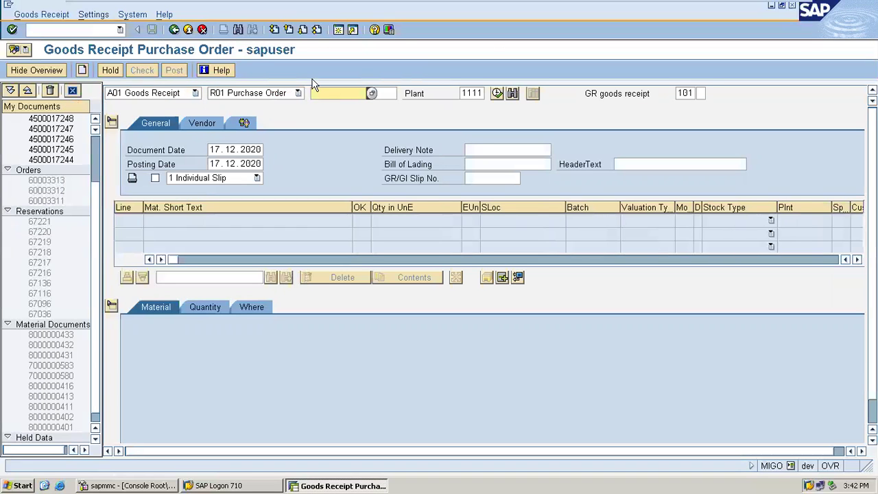
Load the newly saved purchase order into the goods receipt by its purchase order number.
{"action": "key", "text": "Down"}
{"action": "key", "text": "Return"}
{"action": "key", "text": "BackSpace"}
{"action": "type", "text": "500017255"}
{"action": "key", "text": "Return"}
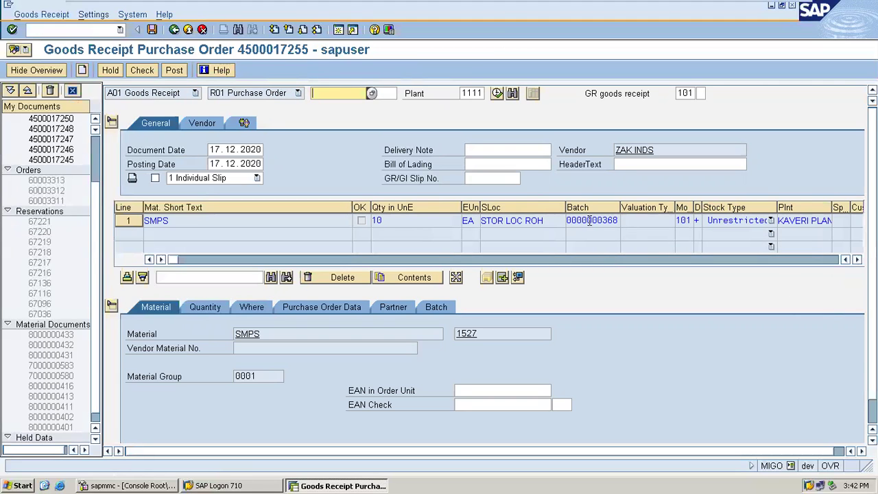
{"action": "left_click", "coordinate": [421, 220]}
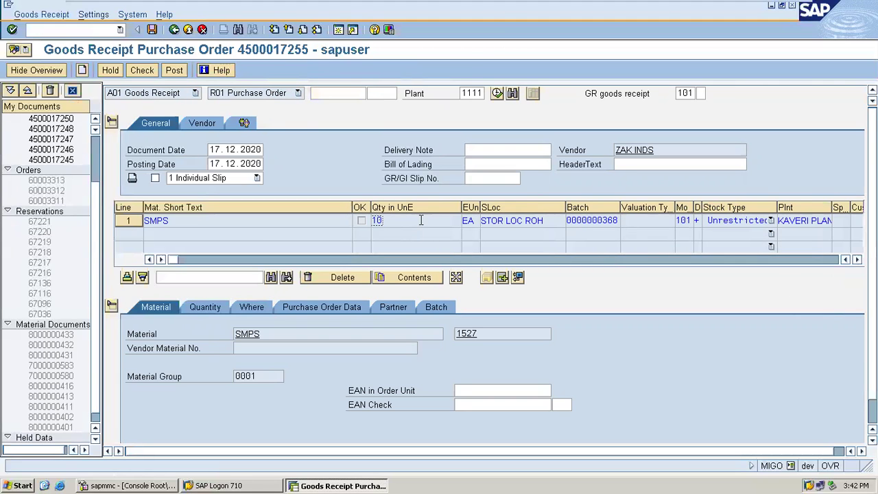
{"action": "left_click", "coordinate": [588, 219]}
{"action": "left_click", "coordinate": [873, 415]}
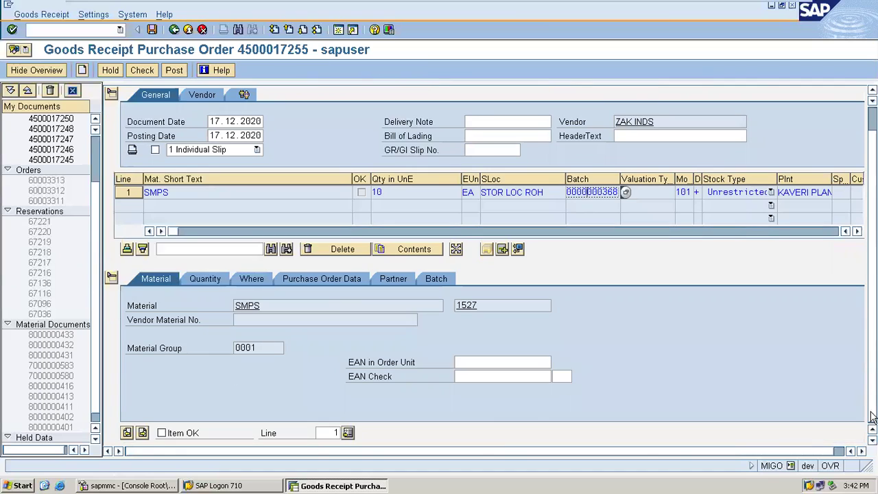
{"action": "left_click", "coordinate": [161, 433]}
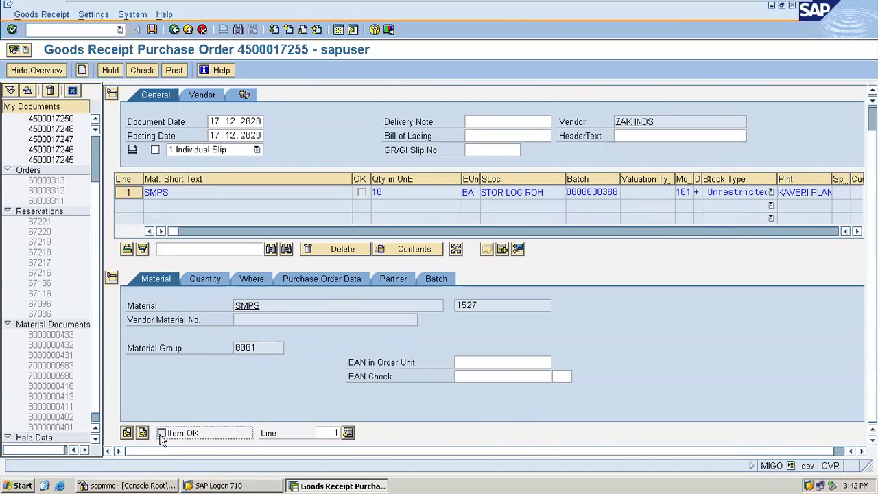
{"action": "left_click", "coordinate": [174, 71]}
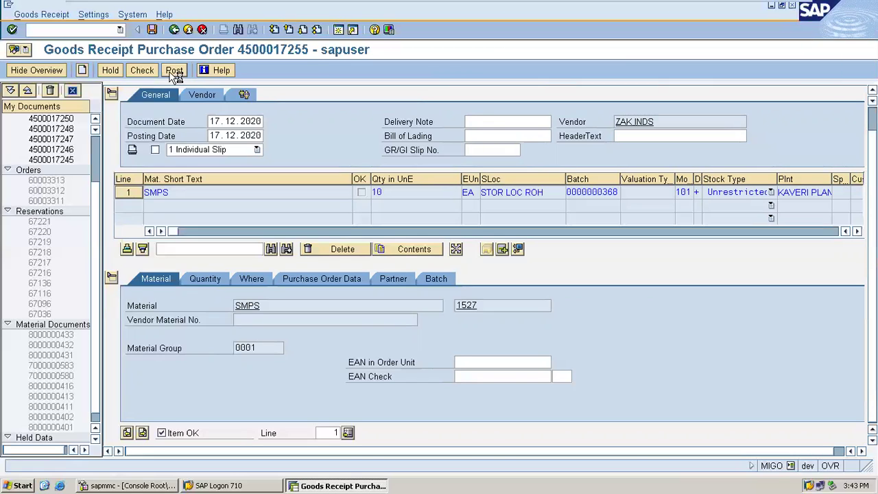
{"action": "left_click", "coordinate": [174, 70]}
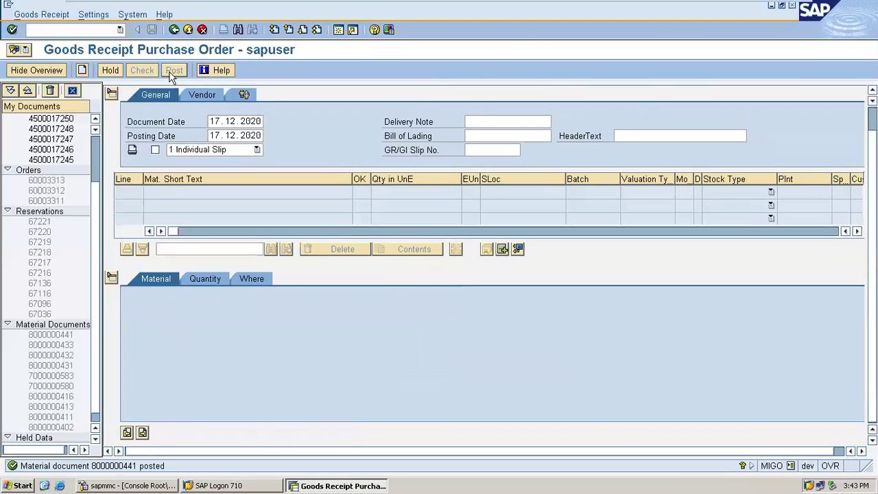
{"action": "left_click", "coordinate": [174, 29]}
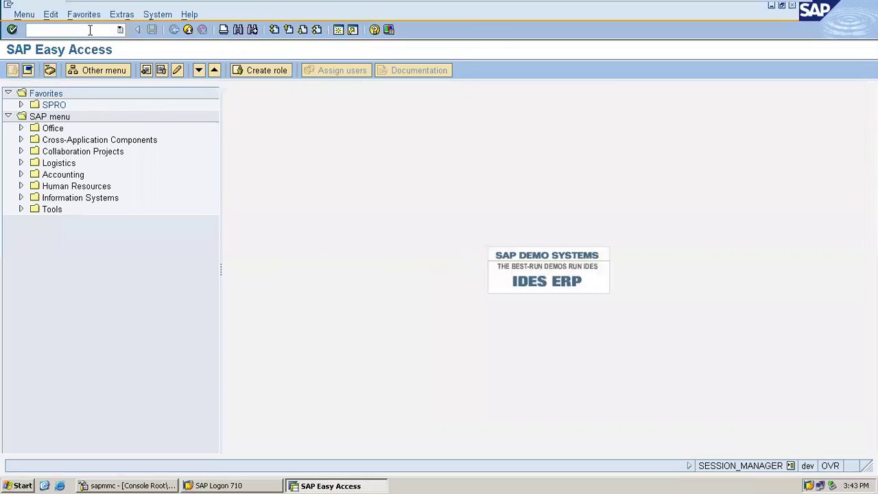
Open the stock overview in MMBE for material 1527, plant 1111 and storage location 1111, and clear the batch restriction.
{"action": "type", "text": "MMBE"}
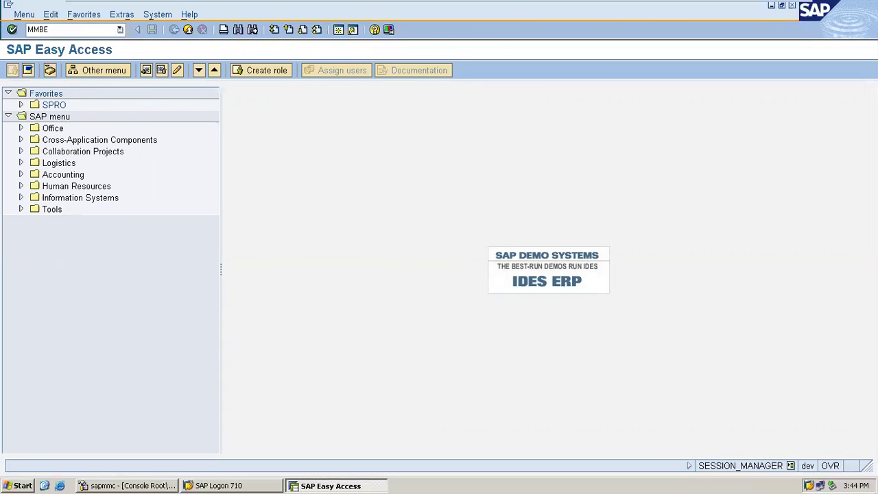
{"action": "key", "text": "Return"}
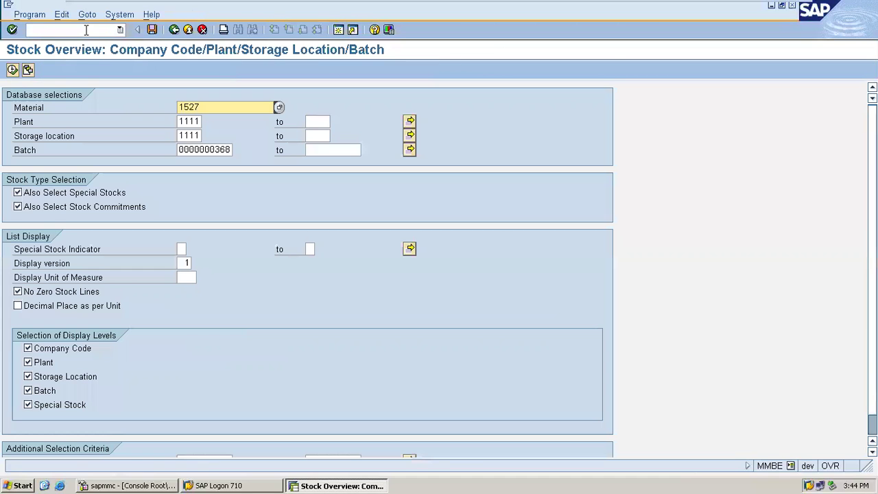
{"action": "left_click", "coordinate": [233, 149]}
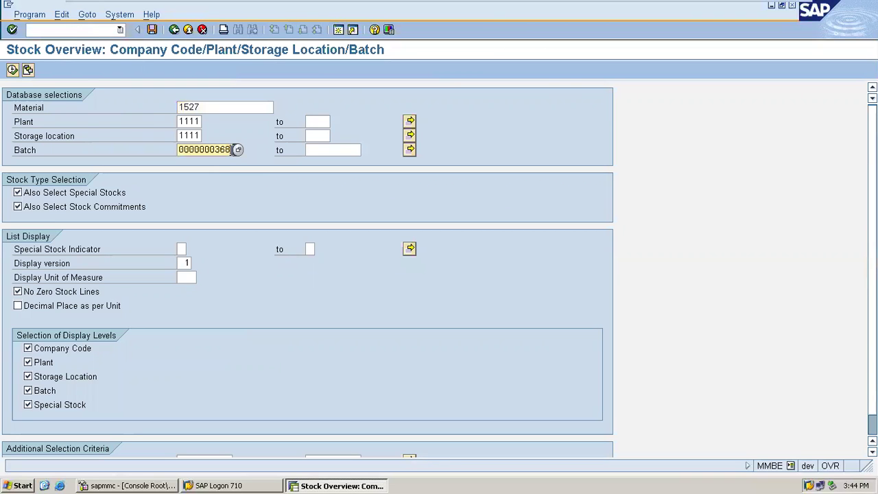
{"action": "key", "text": "BackSpace"}
{"action": "key", "text": "BackSpace"}
{"action": "key", "text": "BackSpace"}
{"action": "key", "text": "BackSpace"}
{"action": "key", "text": "BackSpace"}
{"action": "key", "text": "BackSpace"}
{"action": "key", "text": "BackSpace"}
{"action": "key", "text": "BackSpace"}
{"action": "key", "text": "BackSpace"}
{"action": "key", "text": "BackSpace"}
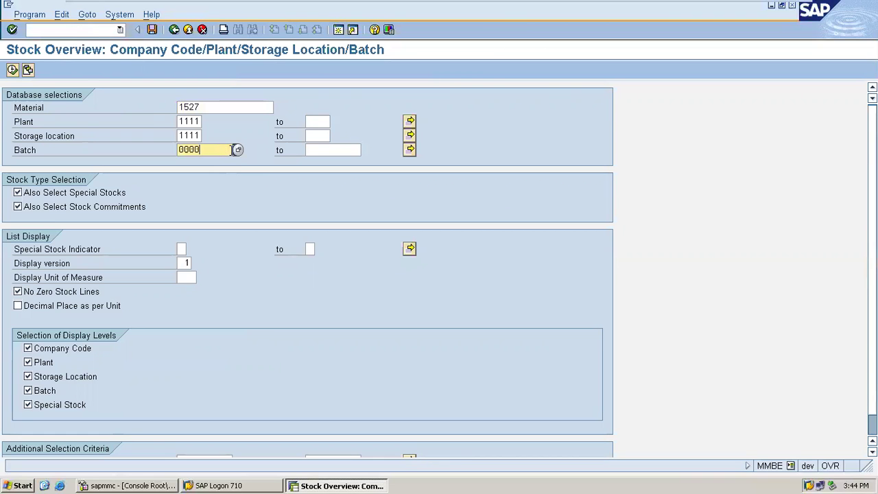
{"action": "left_click", "coordinate": [13, 70]}
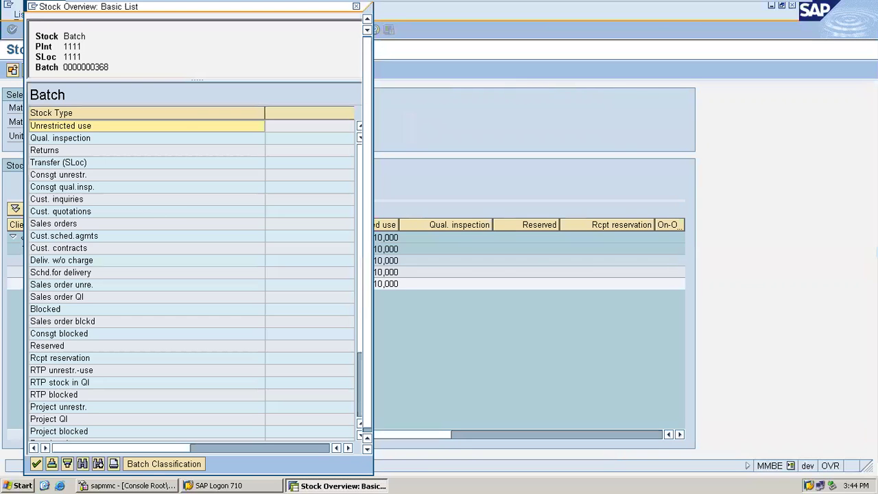
{"action": "left_click", "coordinate": [356, 8]}
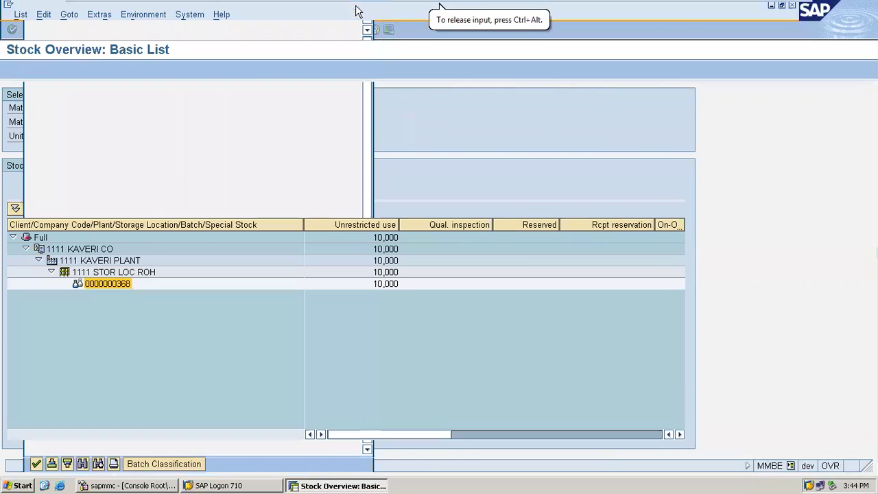
{"action": "left_click", "coordinate": [188, 30]}
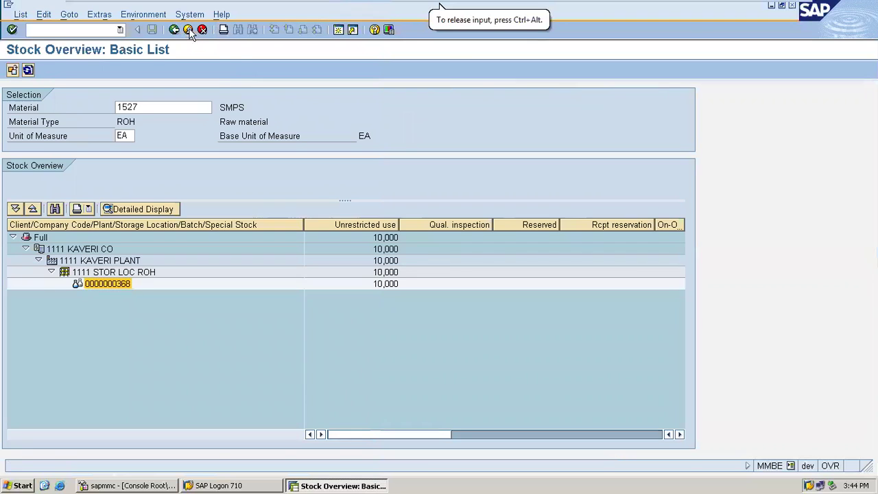
{"action": "type", "text": "M"}
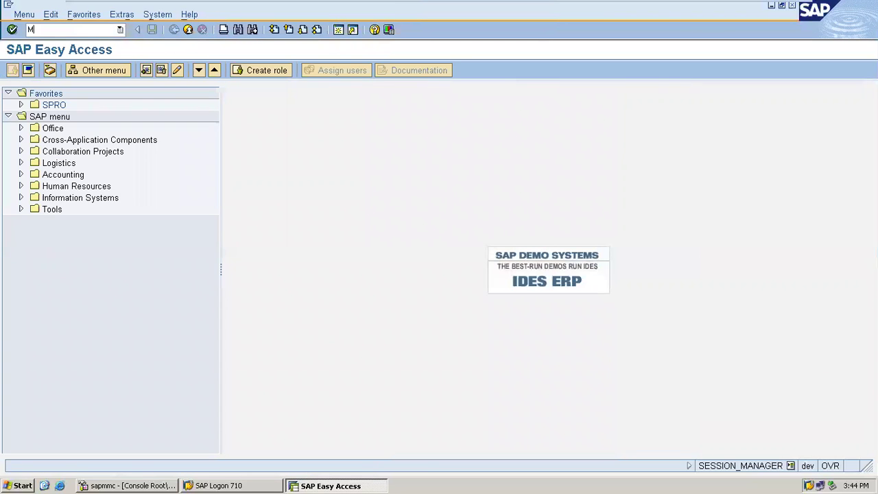
{"action": "type", "text": "SC3N"}
{"action": "key", "text": "Return"}
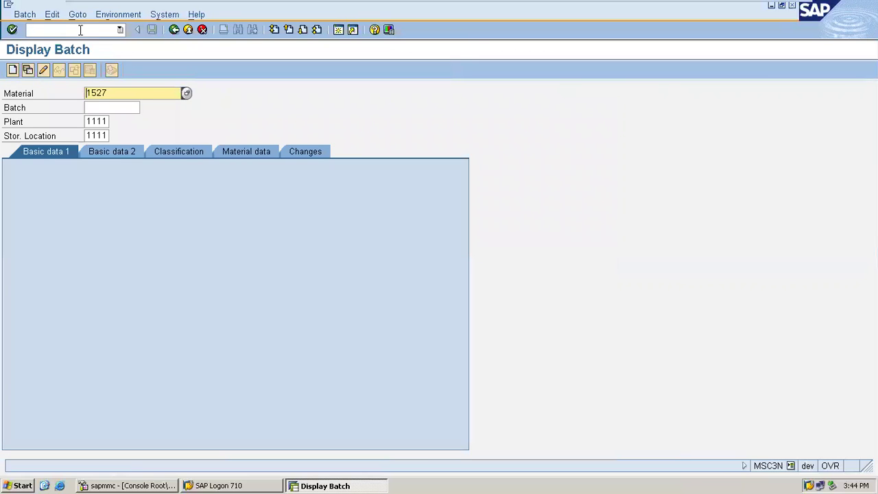
{"action": "key", "text": "Tab"}
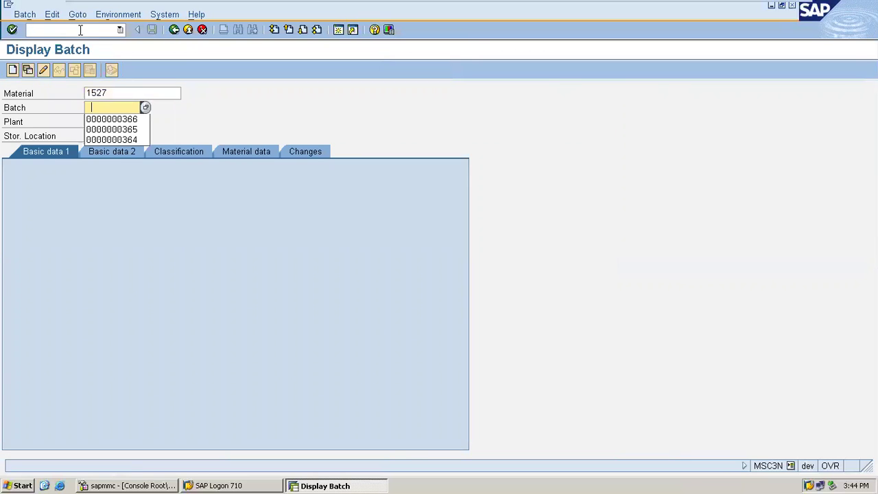
{"action": "key", "text": "Down"}
{"action": "key", "text": "BackSpace"}
{"action": "type", "text": "8"}
{"action": "key", "text": "Return"}
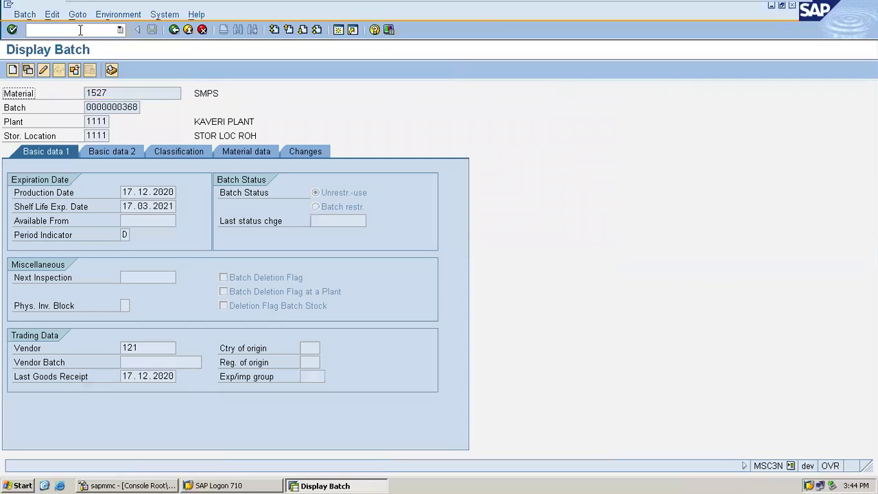
Examine the batch's vendor entry and its change history for the MIGO posting, and exit the batch display.
{"action": "left_click", "coordinate": [140, 107]}
{"action": "left_click", "coordinate": [144, 349]}
{"action": "left_click", "coordinate": [302, 151]}
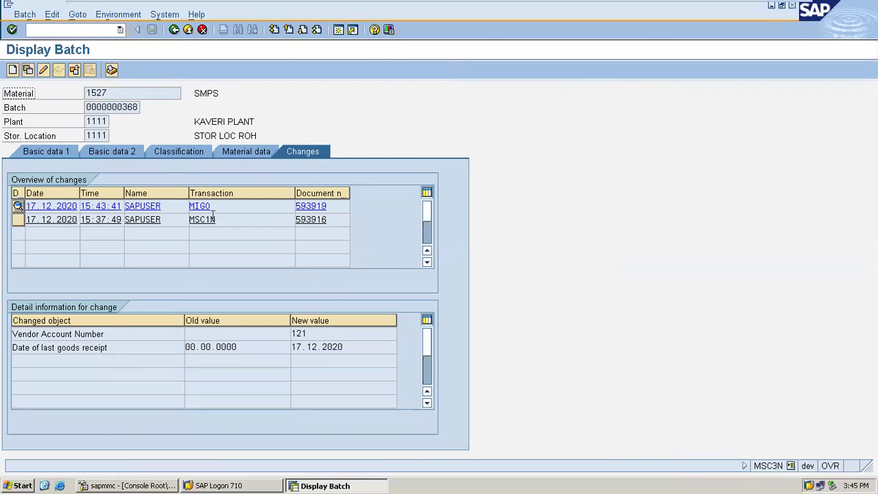
{"action": "left_click", "coordinate": [232, 206]}
{"action": "left_click", "coordinate": [175, 30]}
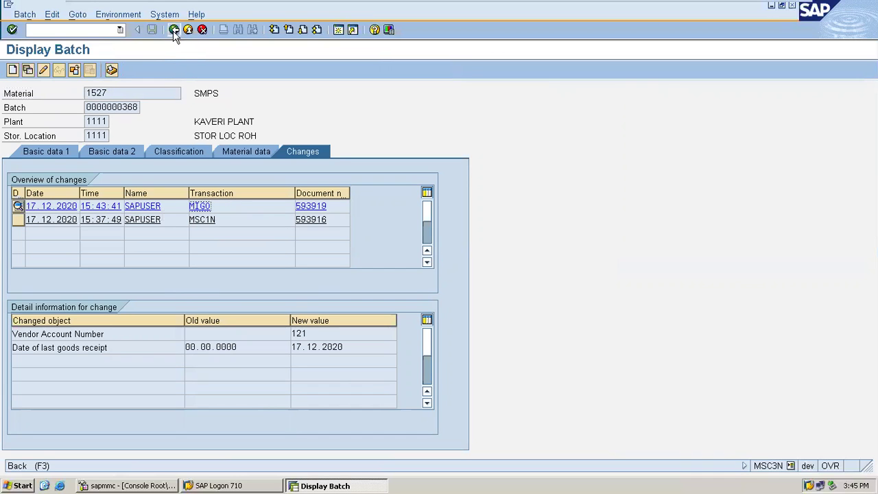
{"action": "left_click", "coordinate": [174, 31]}
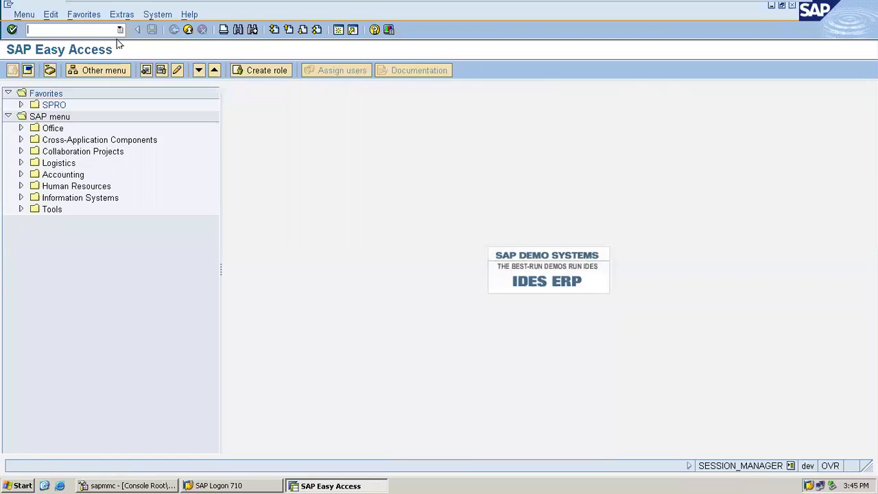
Start an incoming invoice in transaction MIRO and set the invoice date to 17.12.2020.
{"action": "left_click", "coordinate": [83, 28]}
{"action": "type", "text": "MIRO"}
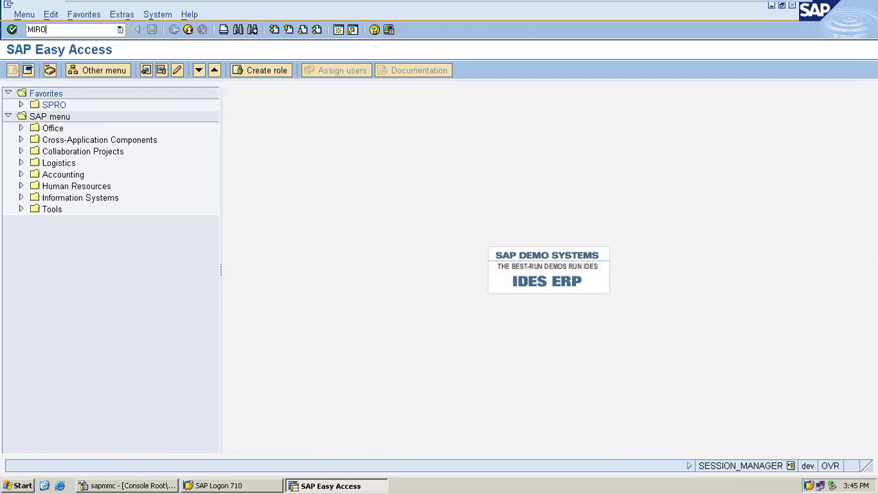
{"action": "key", "text": "Return"}
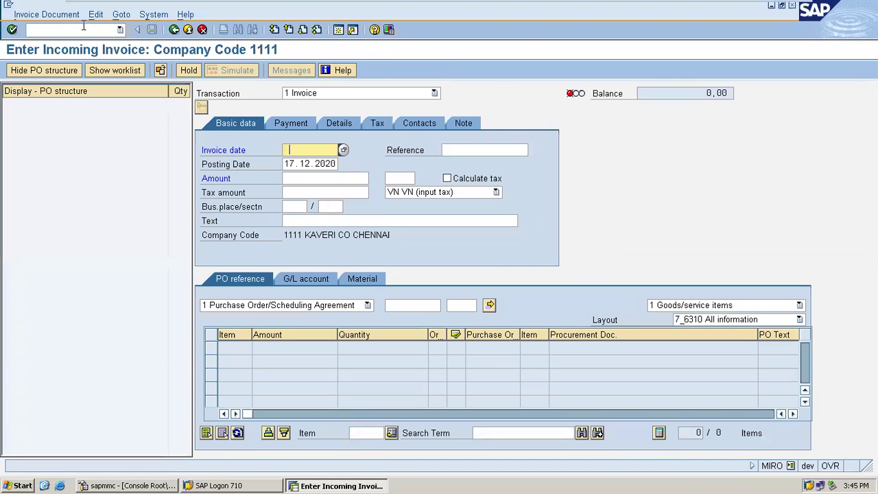
{"action": "key", "text": "Return"}
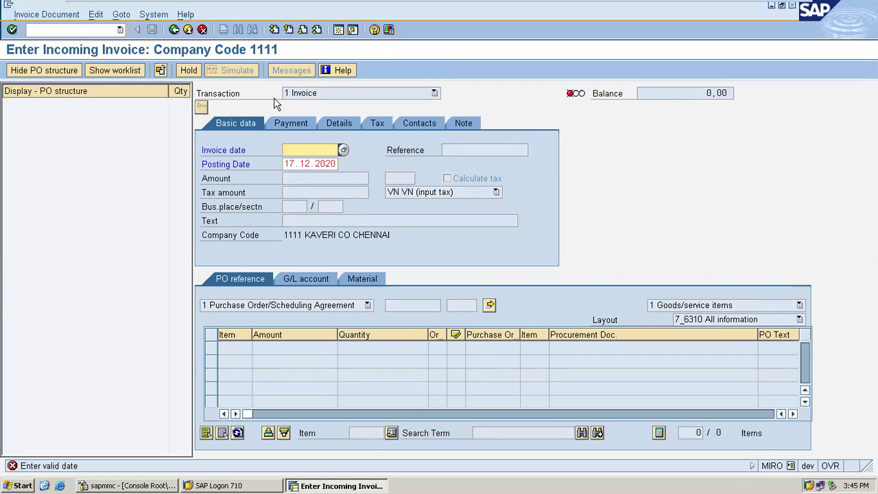
{"action": "left_click", "coordinate": [344, 150]}
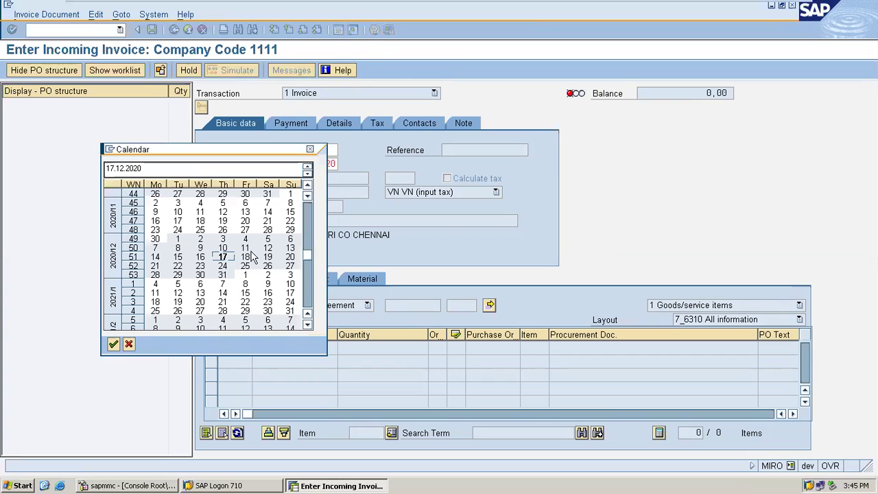
{"action": "double_click", "coordinate": [231, 259]}
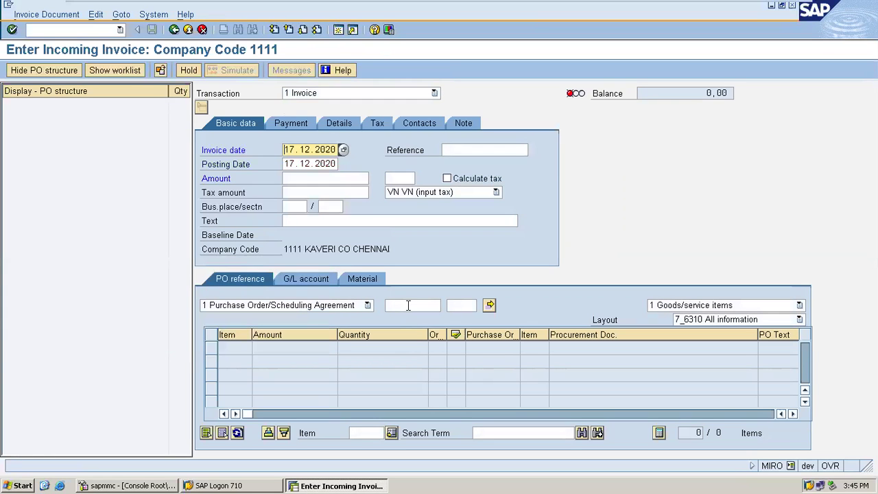
Reference the received purchase order by its number in the invoice and load its item.
{"action": "left_click", "coordinate": [408, 305]}
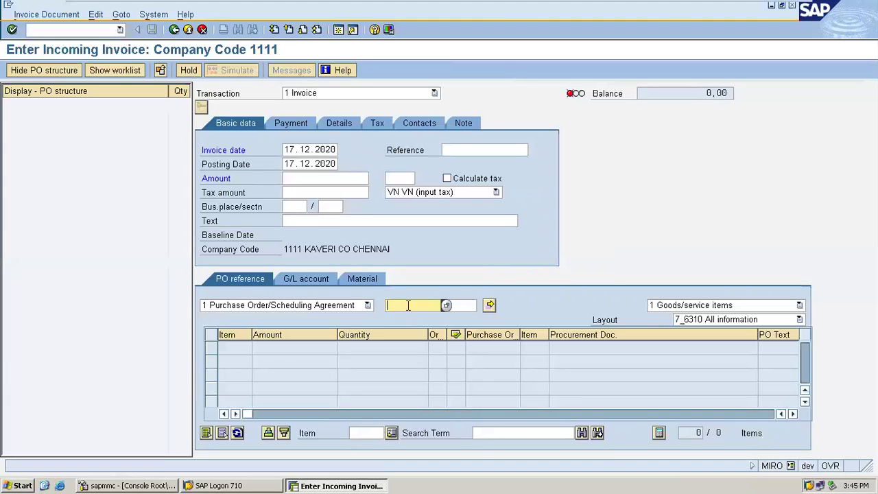
{"action": "type", "text": "4500017255"}
{"action": "key", "text": "Return"}
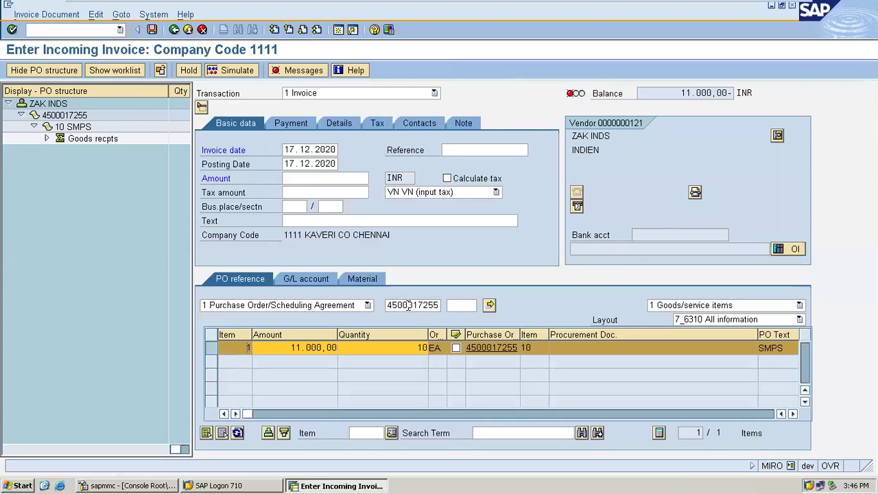
Turn on automatic tax calculation for the invoice and set the payment baseline date to 17.12.2020.
{"action": "left_click", "coordinate": [467, 179]}
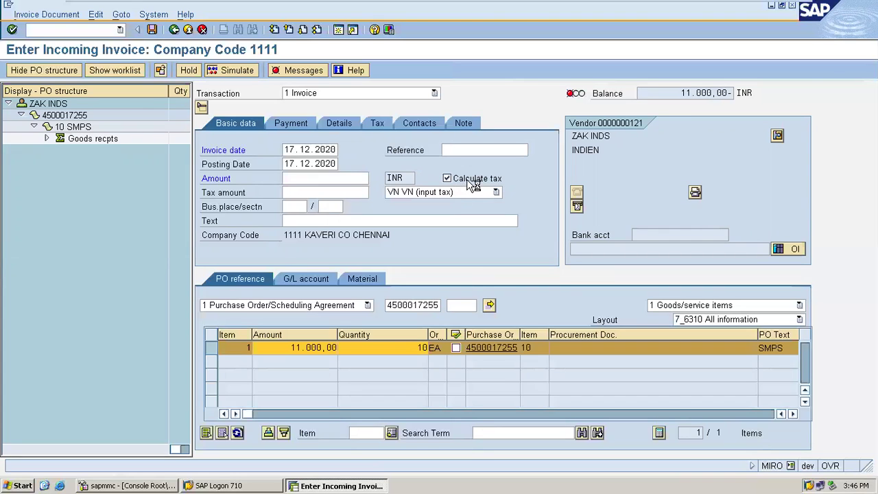
{"action": "key", "text": "Return"}
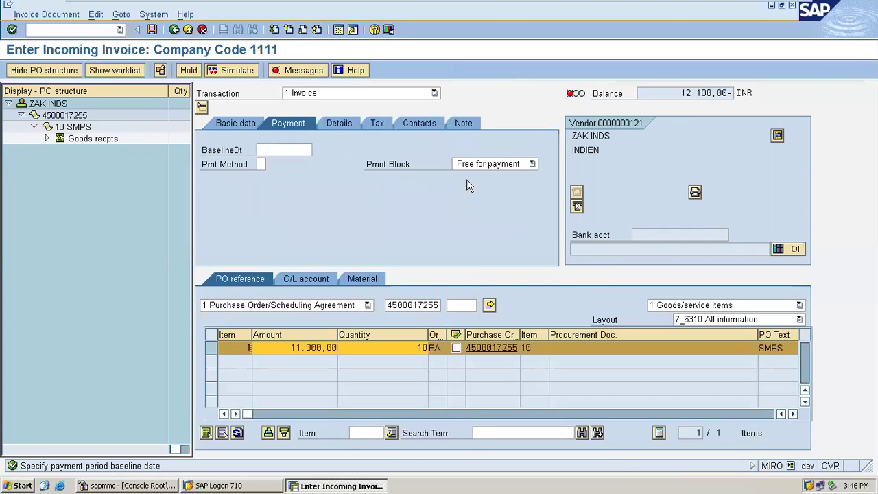
{"action": "left_click", "coordinate": [296, 151]}
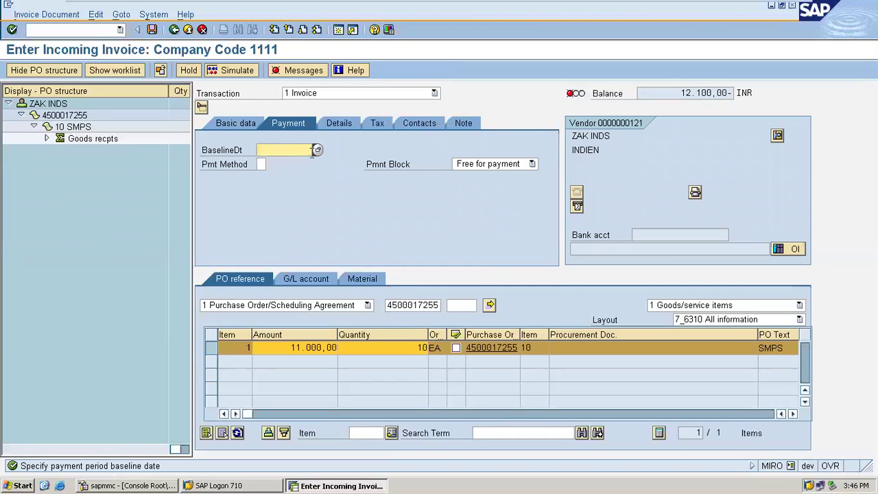
{"action": "left_click", "coordinate": [318, 151]}
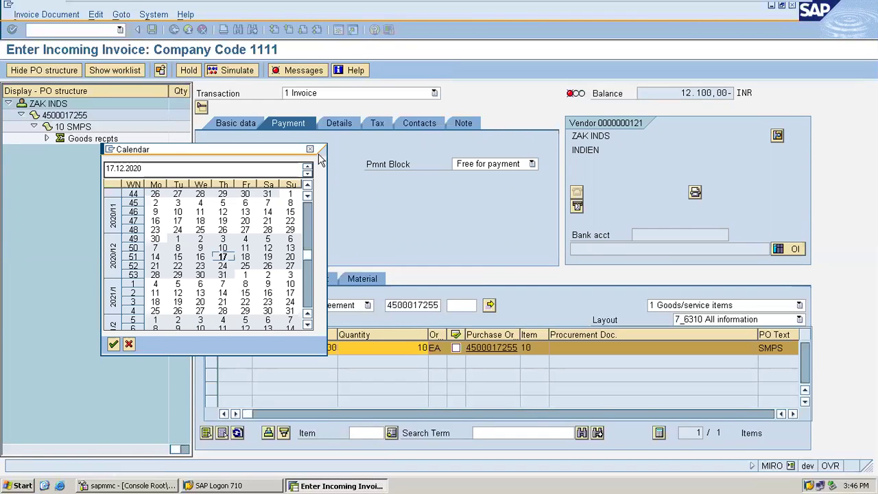
{"action": "double_click", "coordinate": [222, 256]}
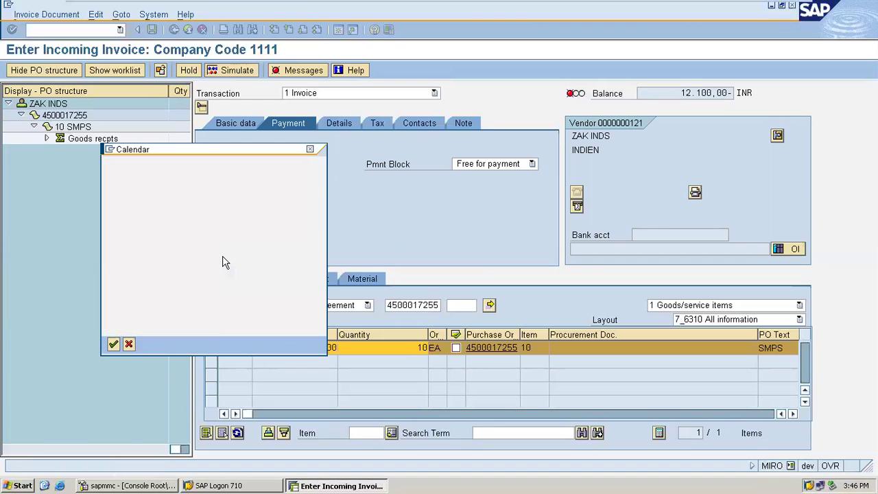
Set the invoice amount in the basic data to 12100 INR to match the balance including tax.
{"action": "left_click", "coordinate": [232, 125]}
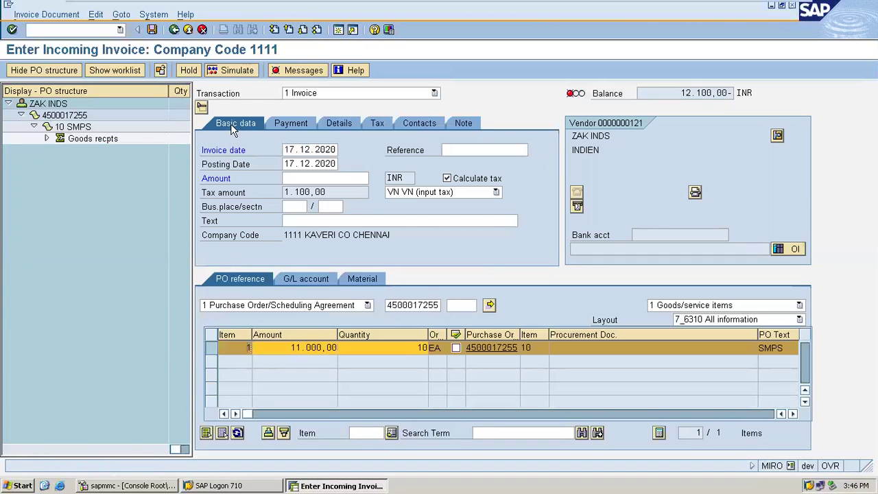
{"action": "left_click", "coordinate": [317, 178]}
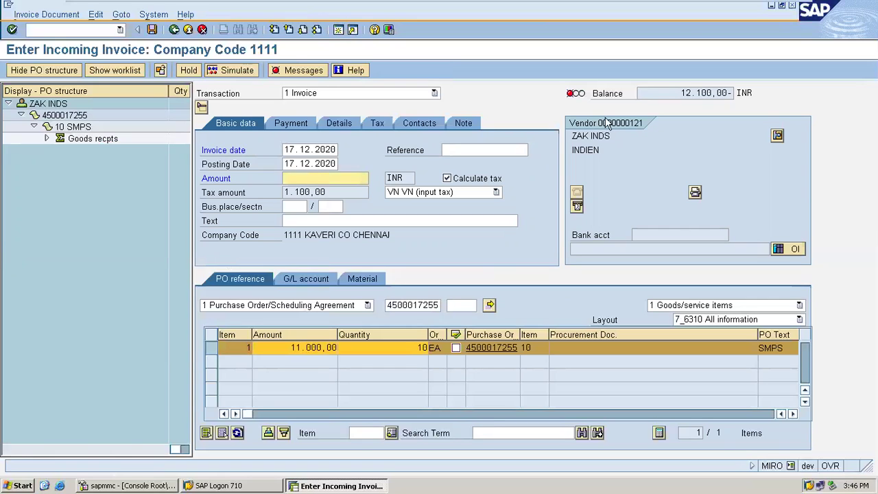
{"action": "left_click", "coordinate": [675, 90]}
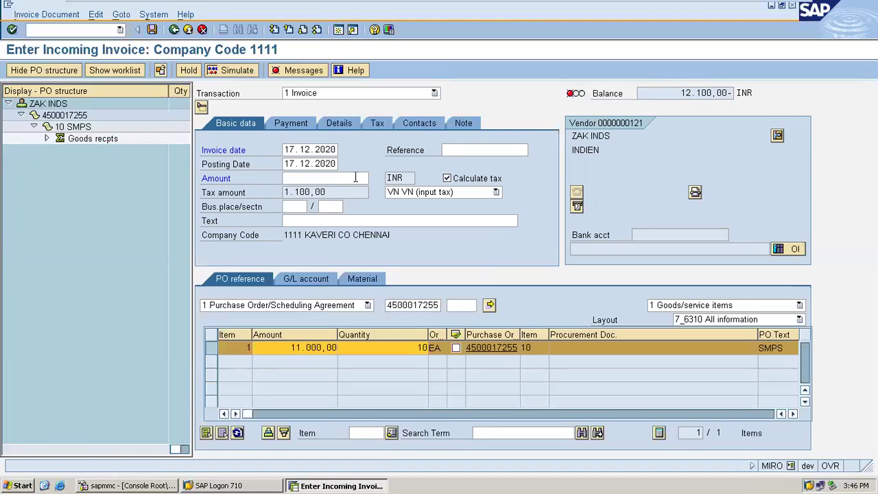
{"action": "left_click", "coordinate": [356, 178]}
{"action": "type", "text": "12.1"}
{"action": "type", "text": "00"}
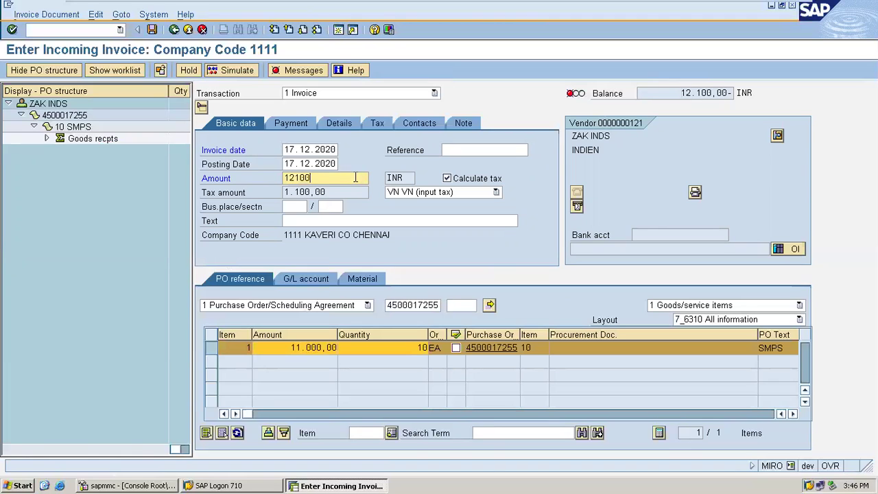
{"action": "key", "text": "Return"}
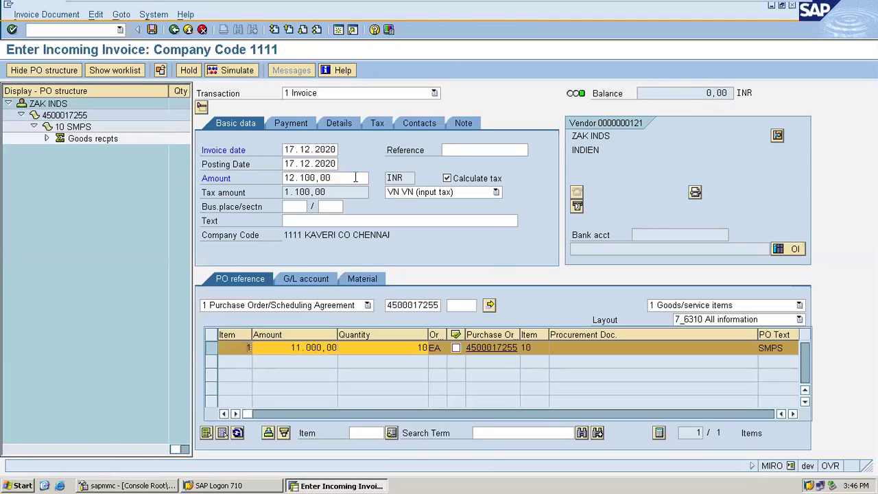
Post the incoming invoice from its simulation and return to the SAP Easy Access screen.
{"action": "left_click", "coordinate": [254, 76]}
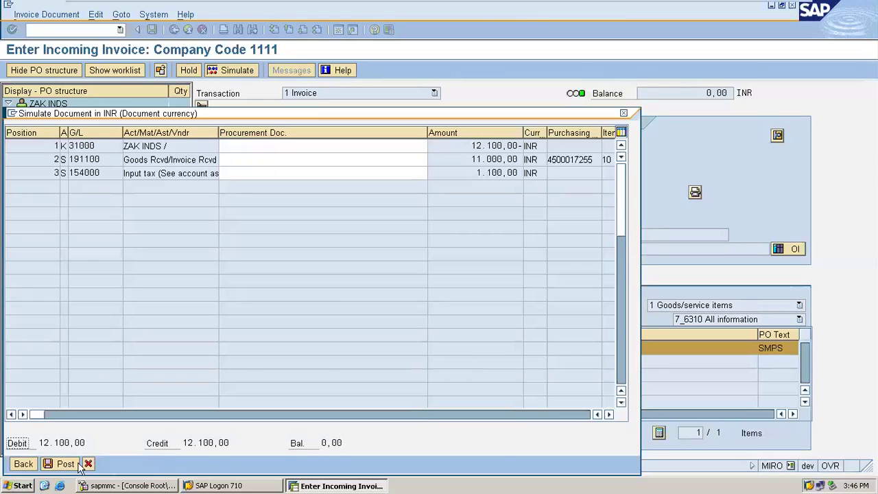
{"action": "left_click", "coordinate": [56, 465]}
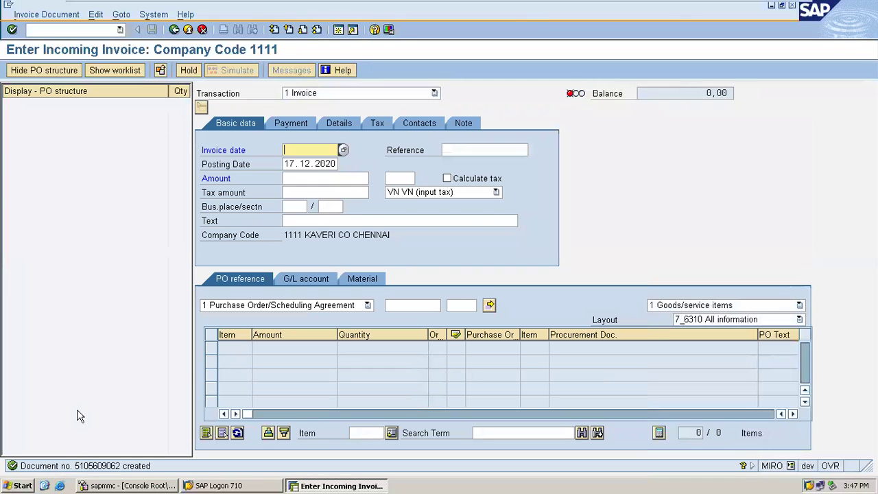
{"action": "left_click", "coordinate": [188, 30]}
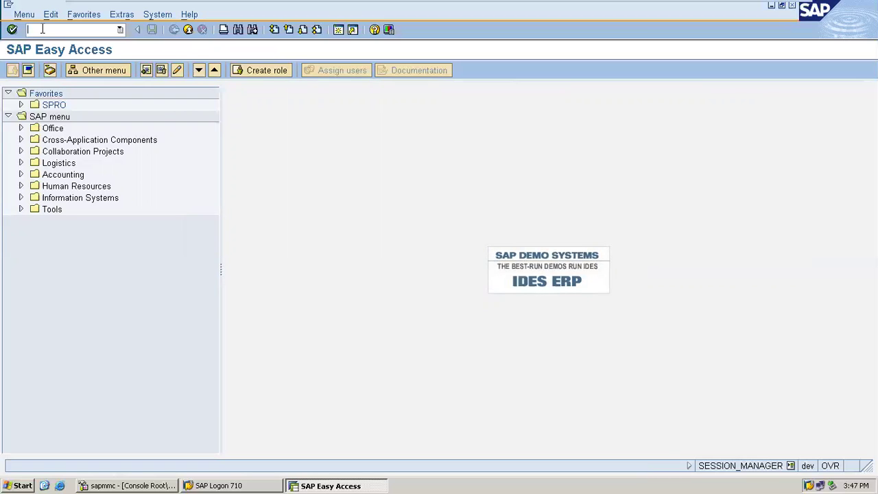
{"action": "left_click", "coordinate": [42, 29]}
Switch to the PowerPoint presentation and show the LEARN2WIN contact slide with its website line highlighted.
{"action": "mouse_move", "coordinate": [582, 4]}
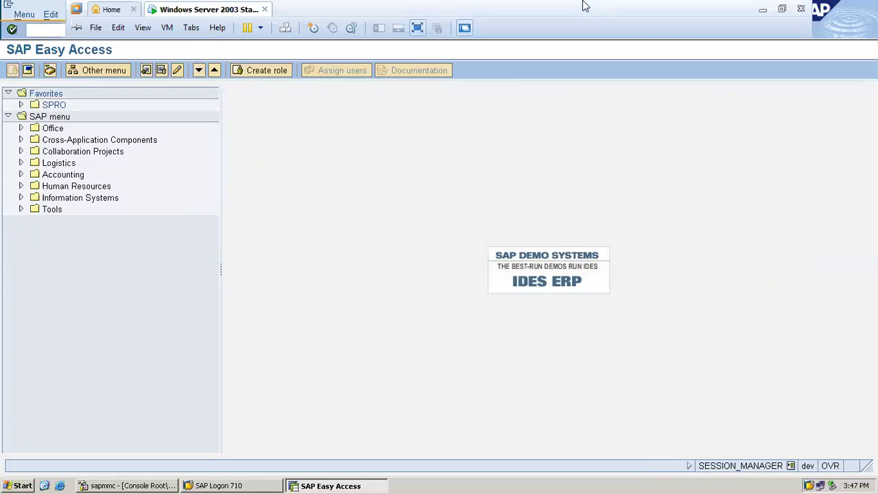
{"action": "left_click", "coordinate": [765, 8]}
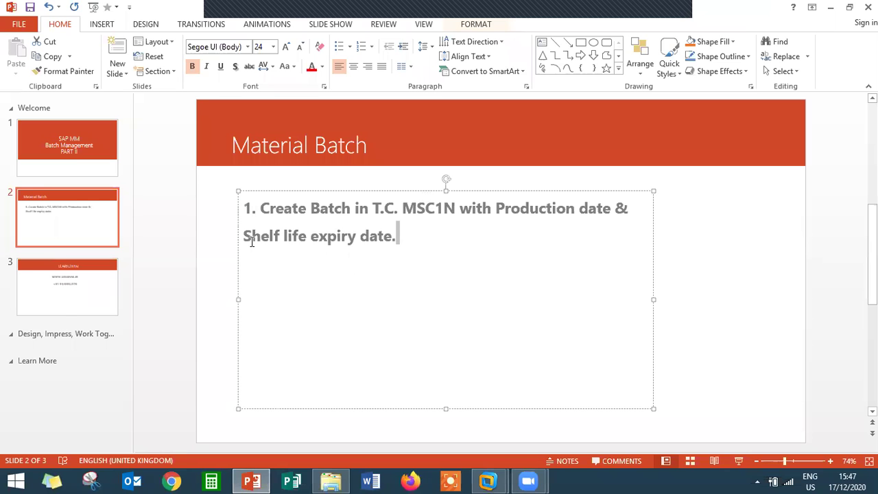
{"action": "left_click", "coordinate": [71, 304]}
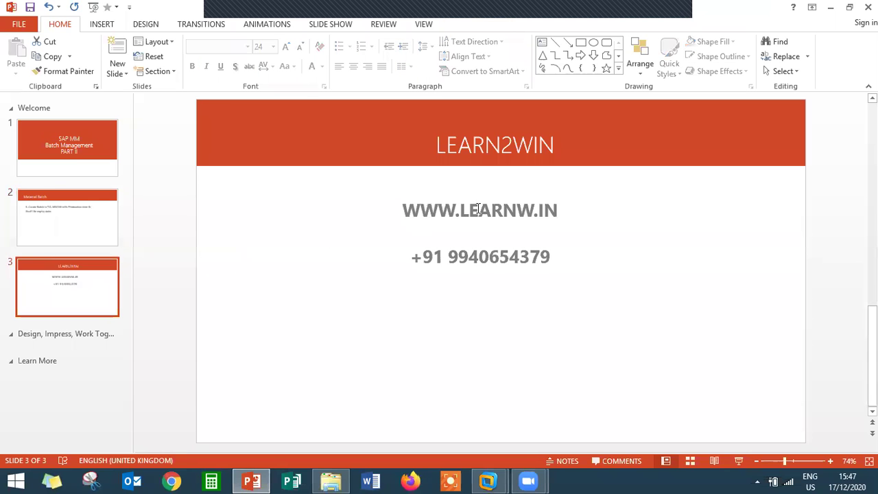
{"action": "left_click", "coordinate": [480, 210]}
{"action": "triple_click", "coordinate": [481, 208]}
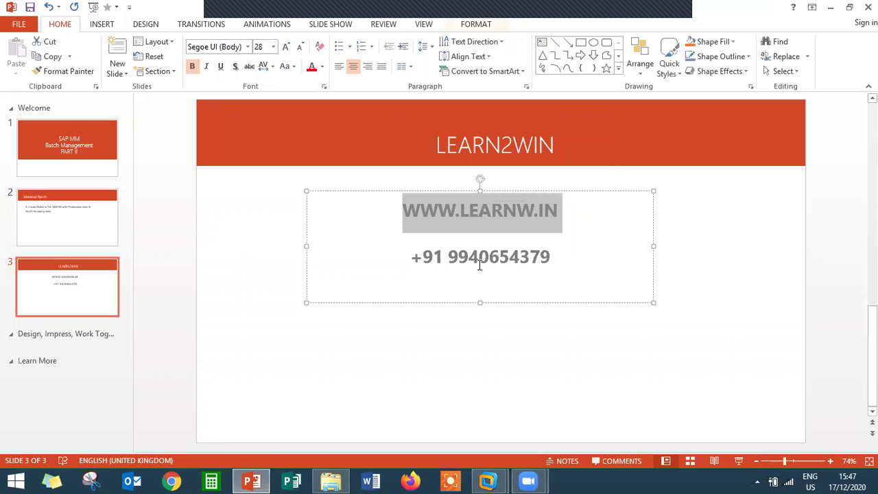